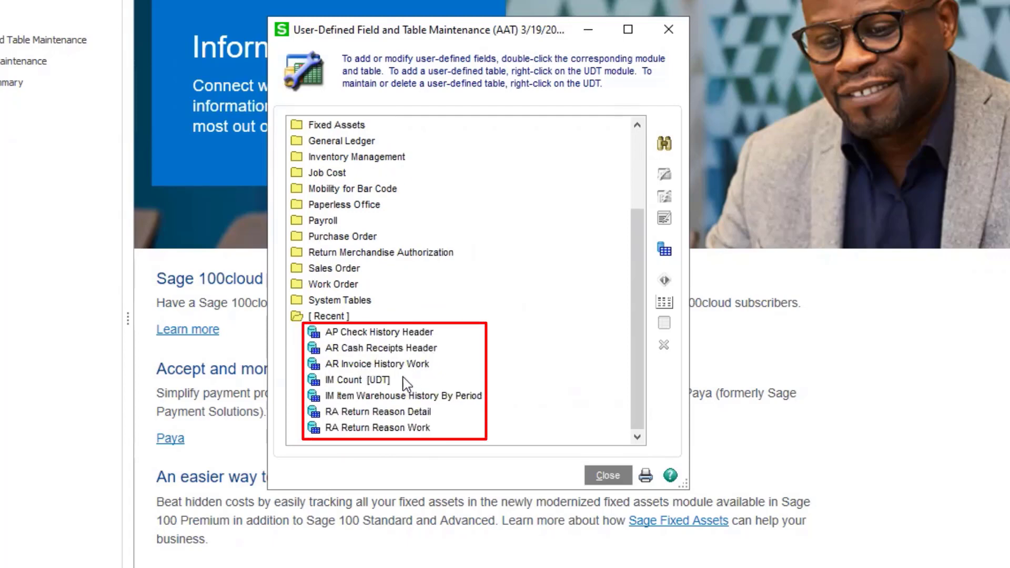
# - Open the user-defined fields of the CI Item Master table in the Common Information module for editing
pyautogui.scroll(3, 505, 287)
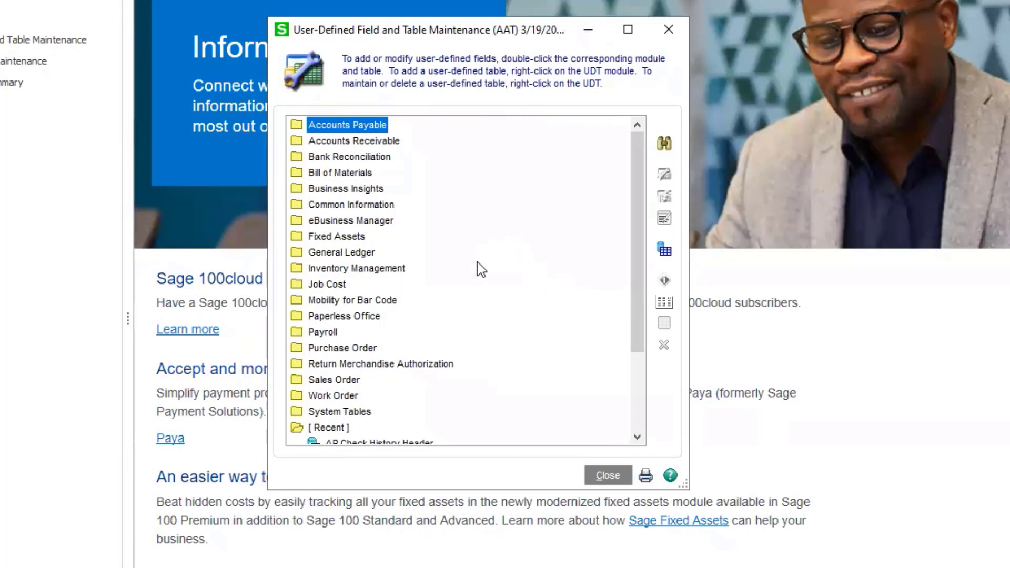
pyautogui.click(384, 210)
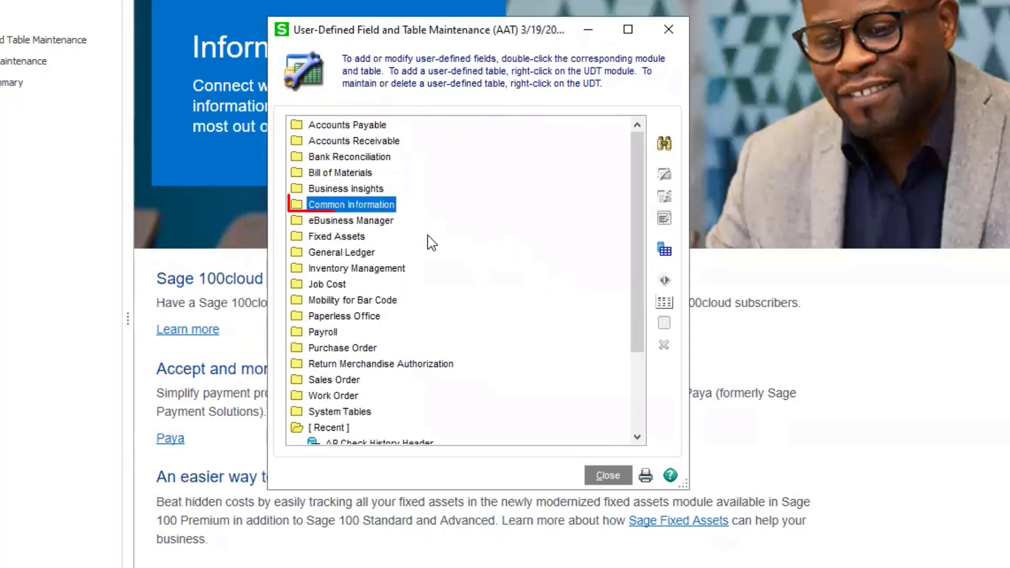
pyautogui.doubleClick(388, 206)
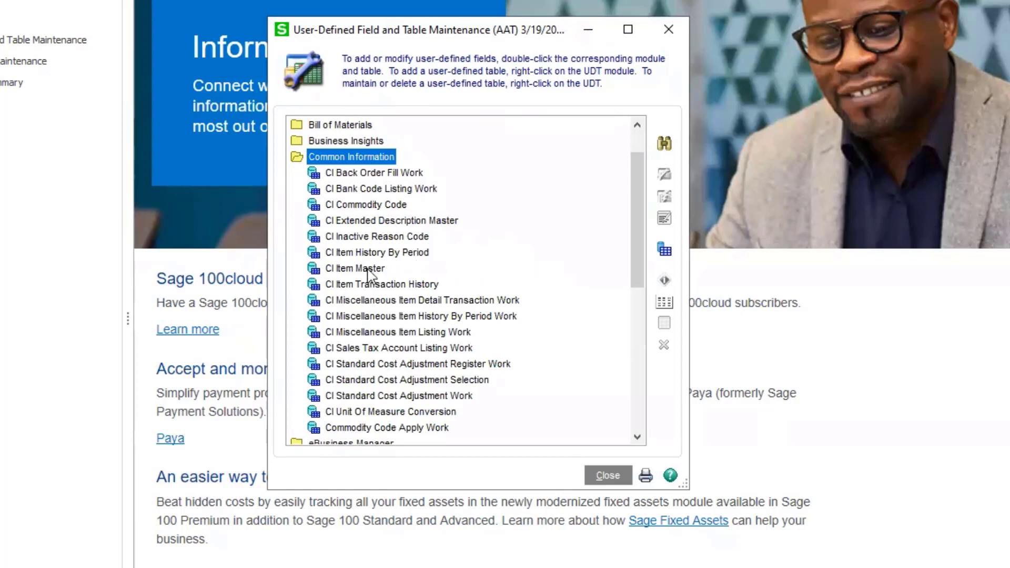
pyautogui.click(349, 270)
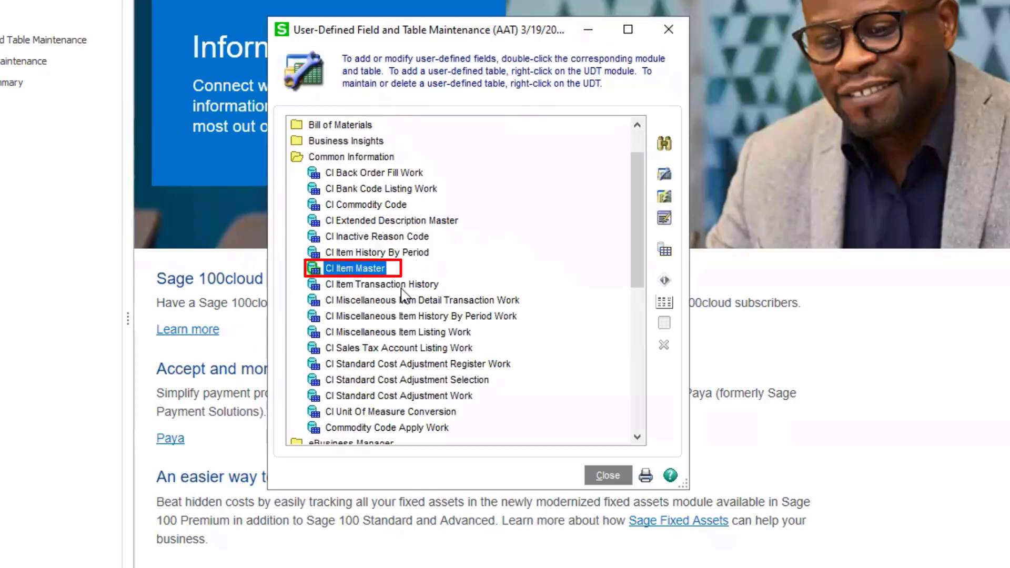
pyautogui.rightClick(364, 270)
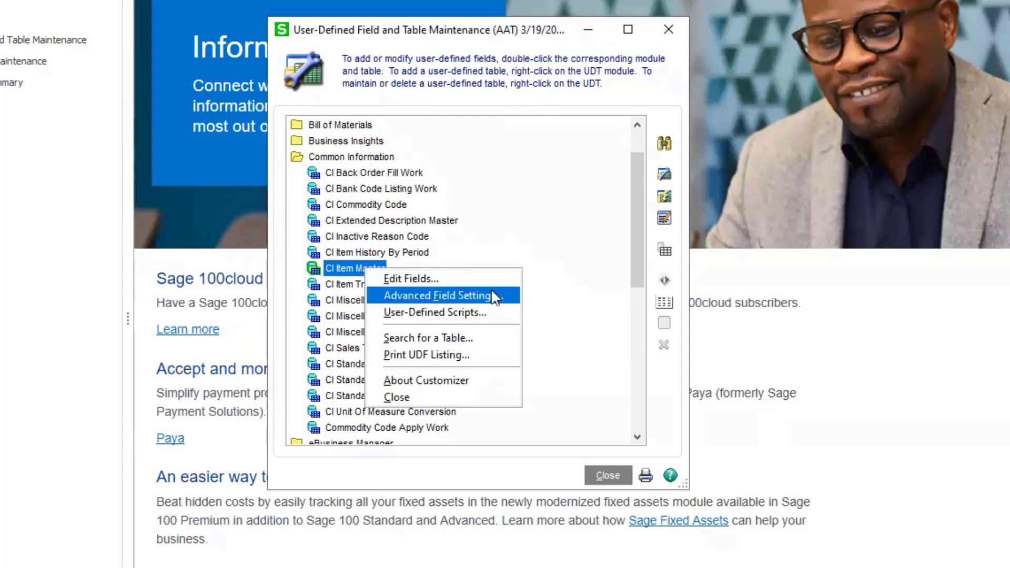
pyautogui.click(452, 279)
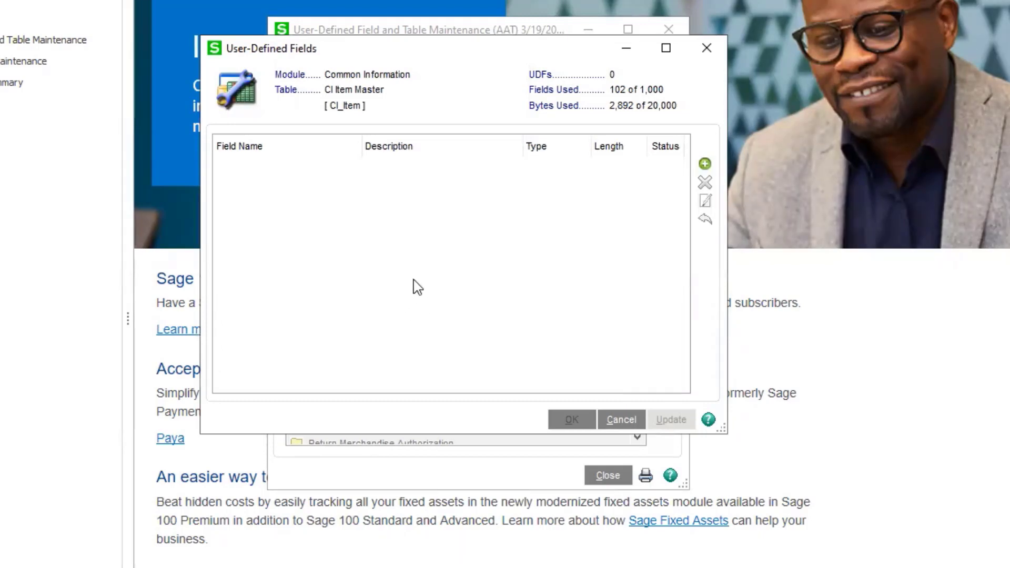
# - Add a user-defined field named UPC_CODE and set its description to "UPC Code"
pyautogui.click(705, 168)
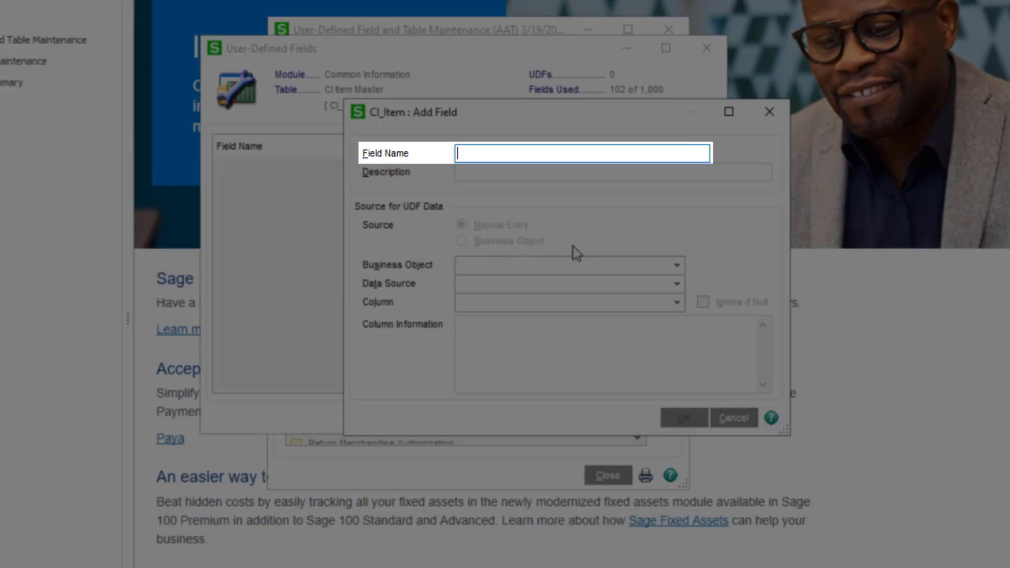
pyautogui.write('UPC CODE')
pyautogui.press('Tab')
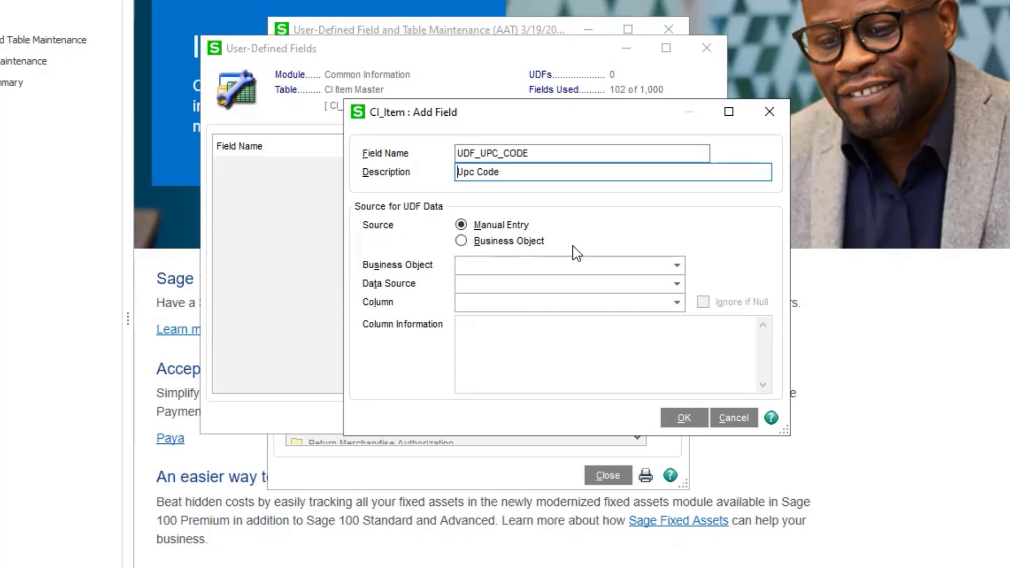
pyautogui.moveTo(476, 174); pyautogui.dragTo(463, 174)
pyautogui.write('PC')
# - Try Business Object as the field's data source, view the available business objects, and restore Manual Entry
pyautogui.click(461, 242)
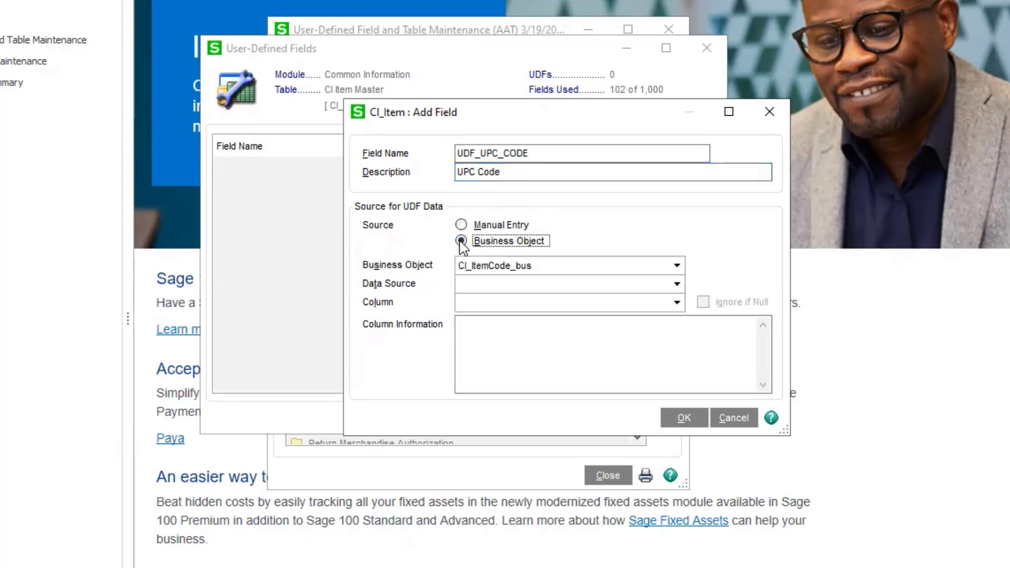
pyautogui.click(675, 268)
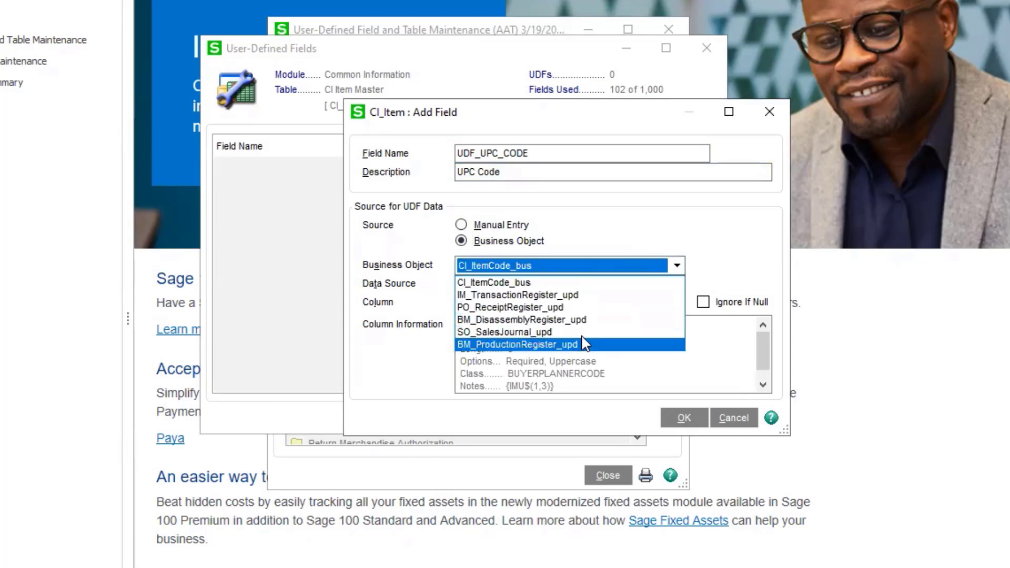
pyautogui.click(671, 228)
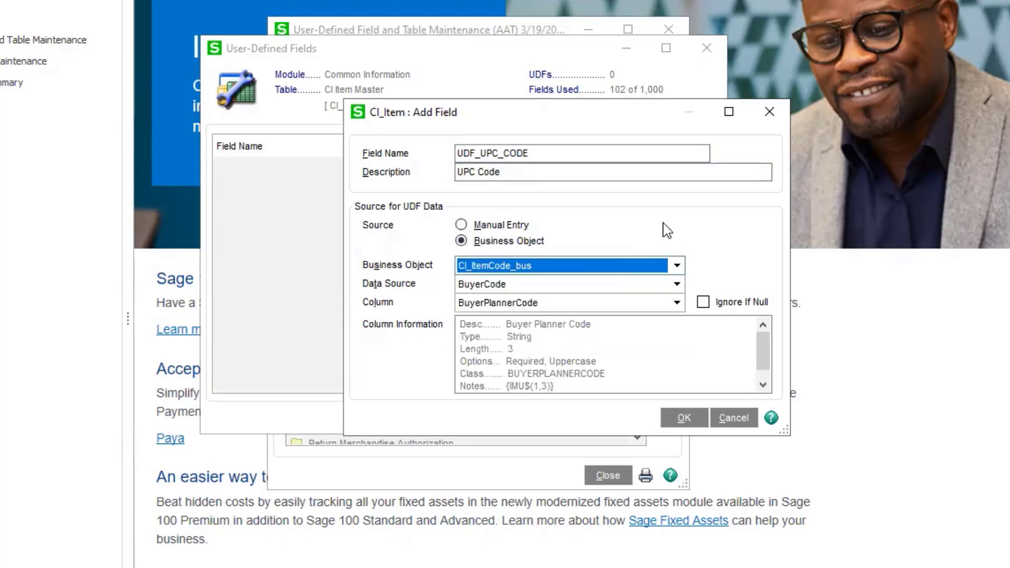
pyautogui.click(461, 226)
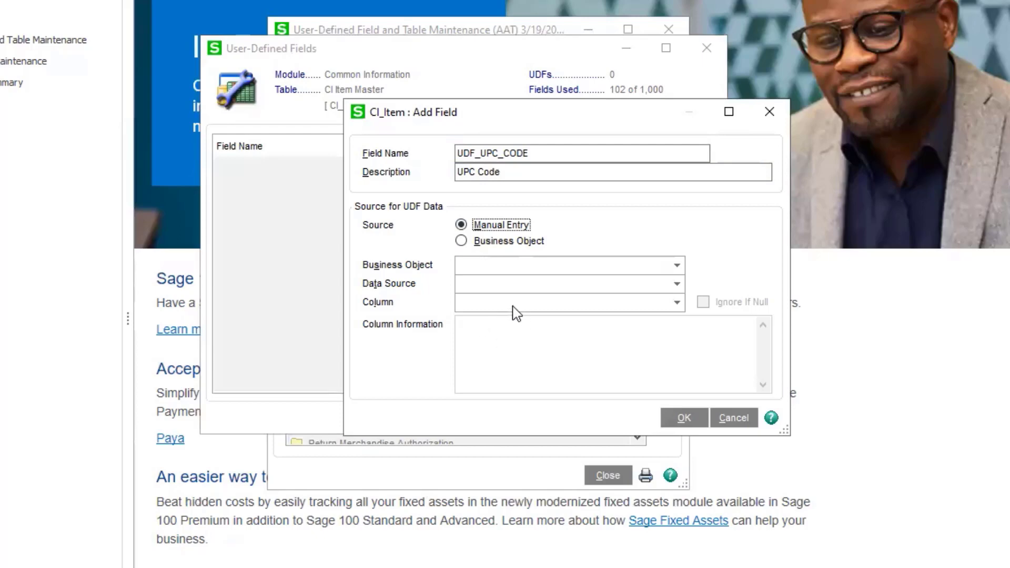
# - Accept the manual-entry source for the field, review its validation options, and return to its attributes
pyautogui.click(682, 421)
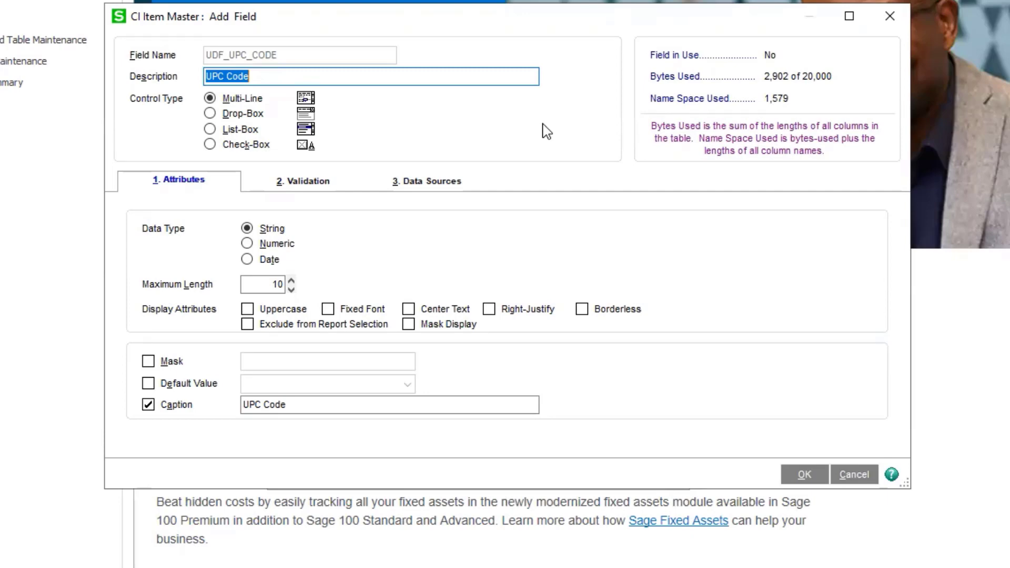
pyautogui.click(330, 185)
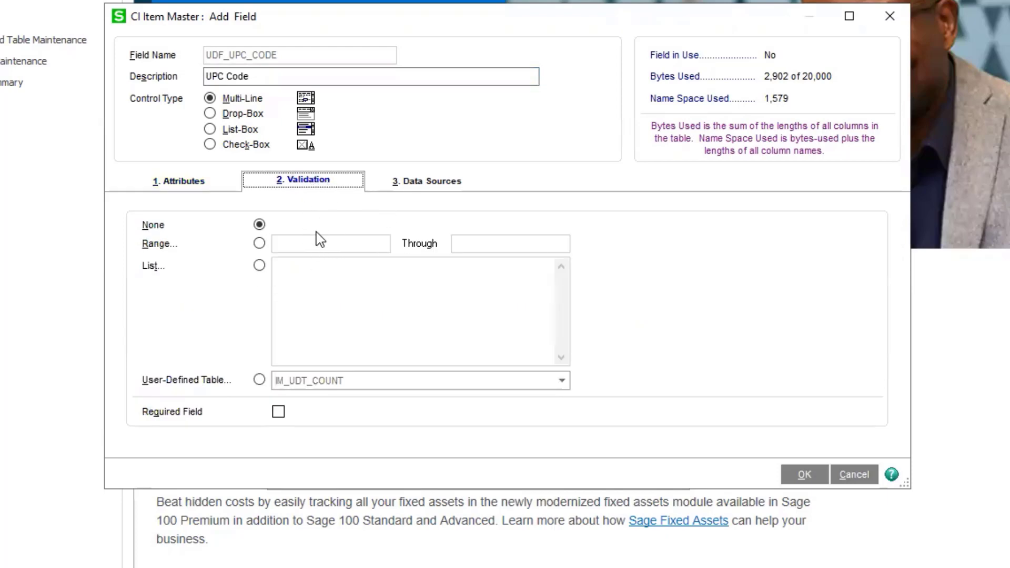
pyautogui.click(200, 185)
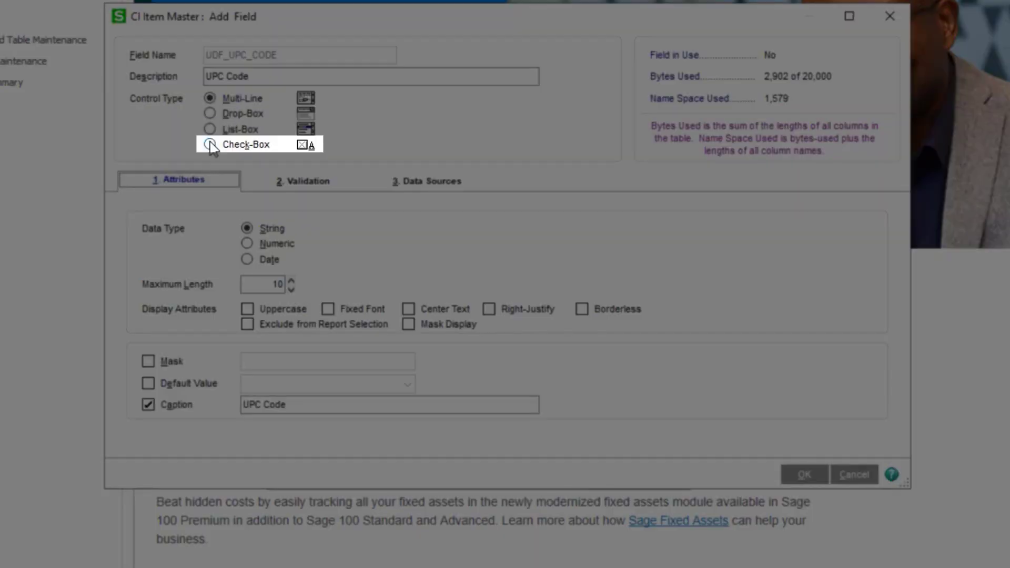
# - Define UPC Code as a multi-line string field with a maximum length of 15 and accept the definition
pyautogui.click(210, 144)
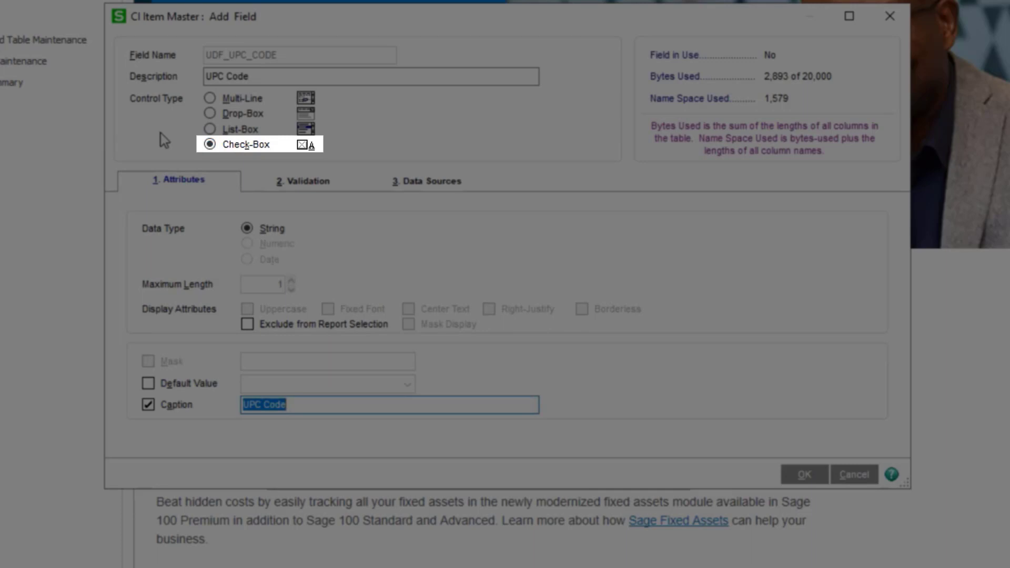
pyautogui.click(212, 100)
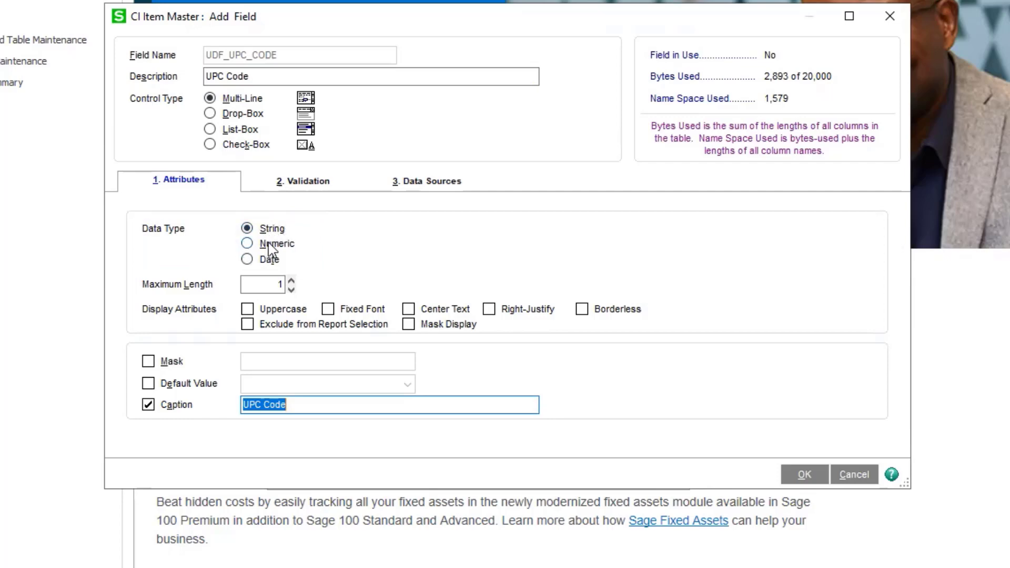
pyautogui.click(274, 281)
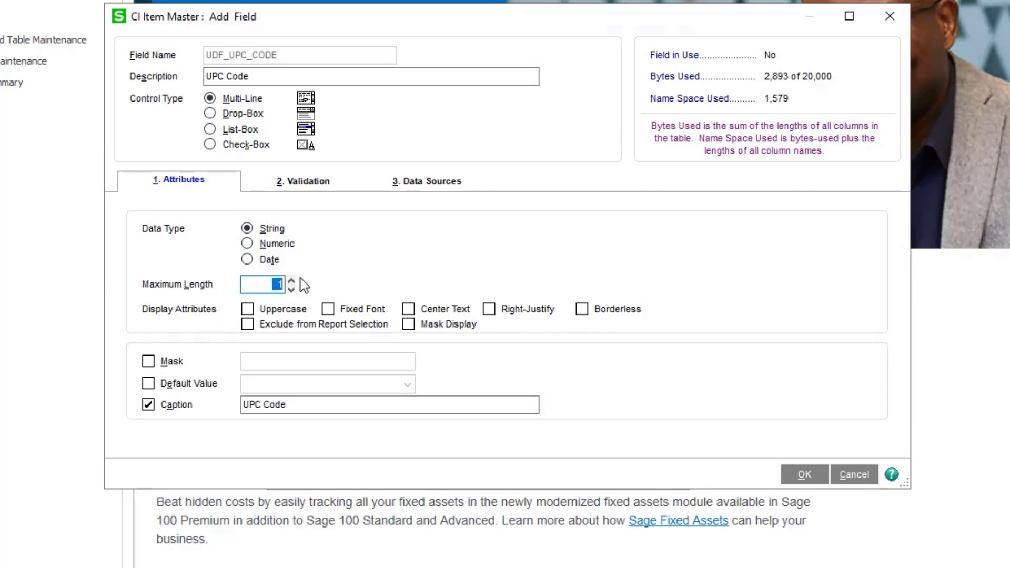
pyautogui.write('15')
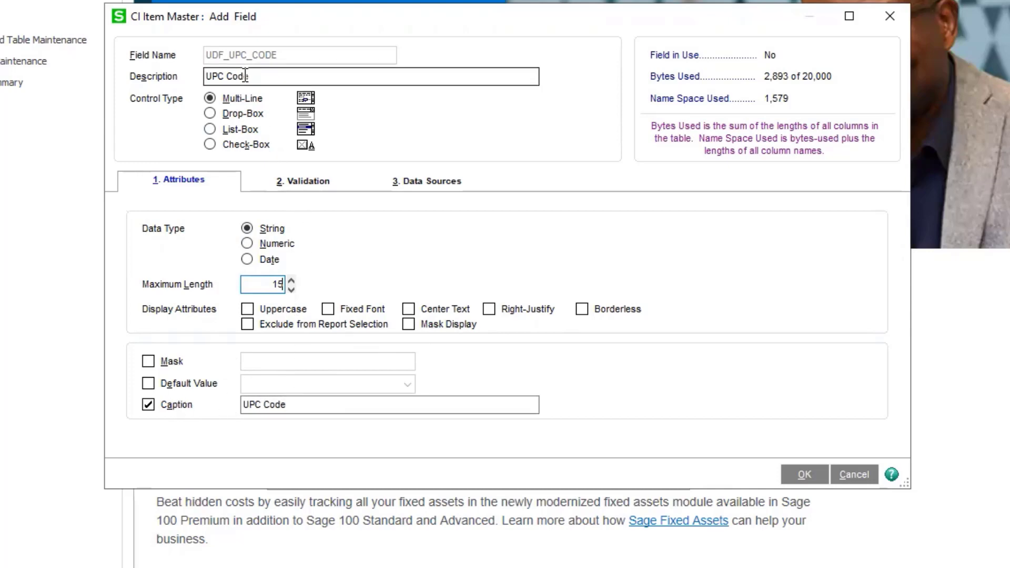
pyautogui.click(799, 479)
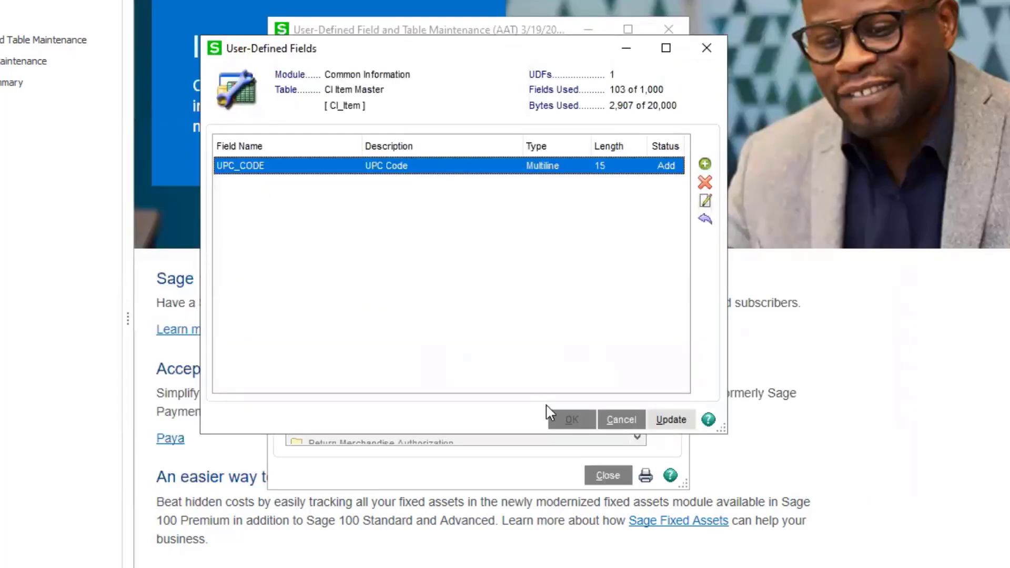
# - Update the CI Item Master table with the new field and close the user-defined field maintenance
pyautogui.click(664, 421)
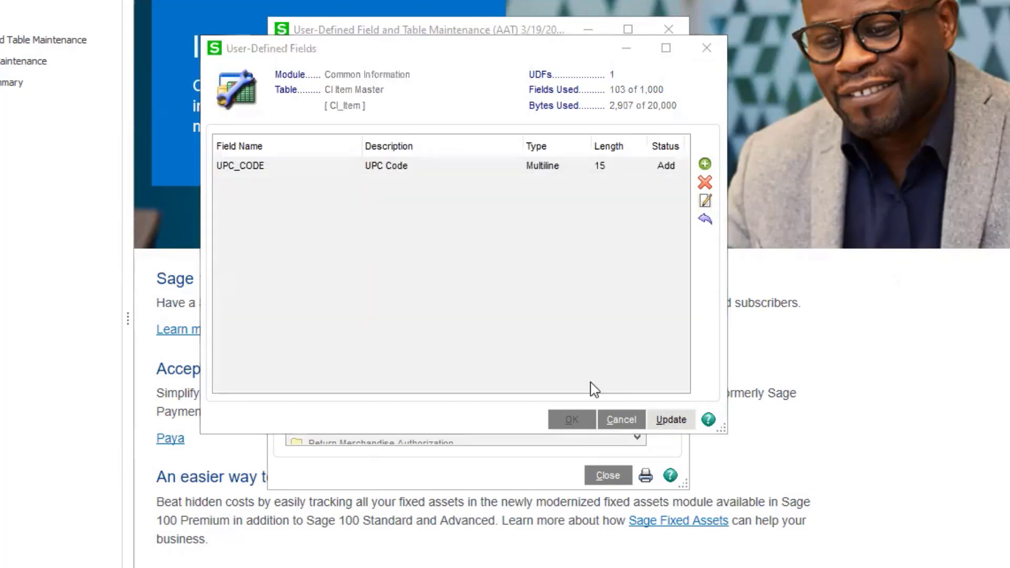
pyautogui.click(440, 229)
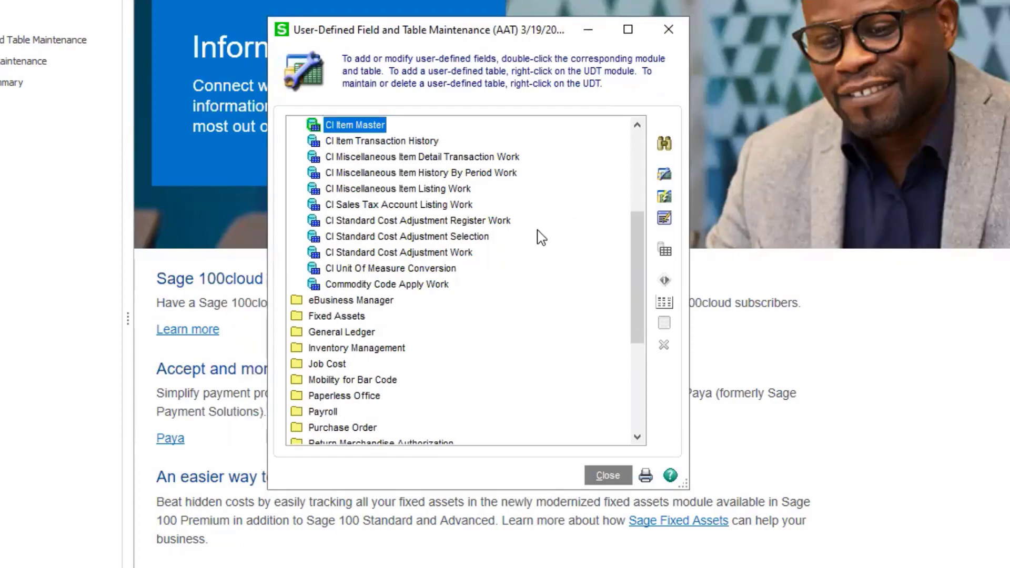
pyautogui.click(598, 478)
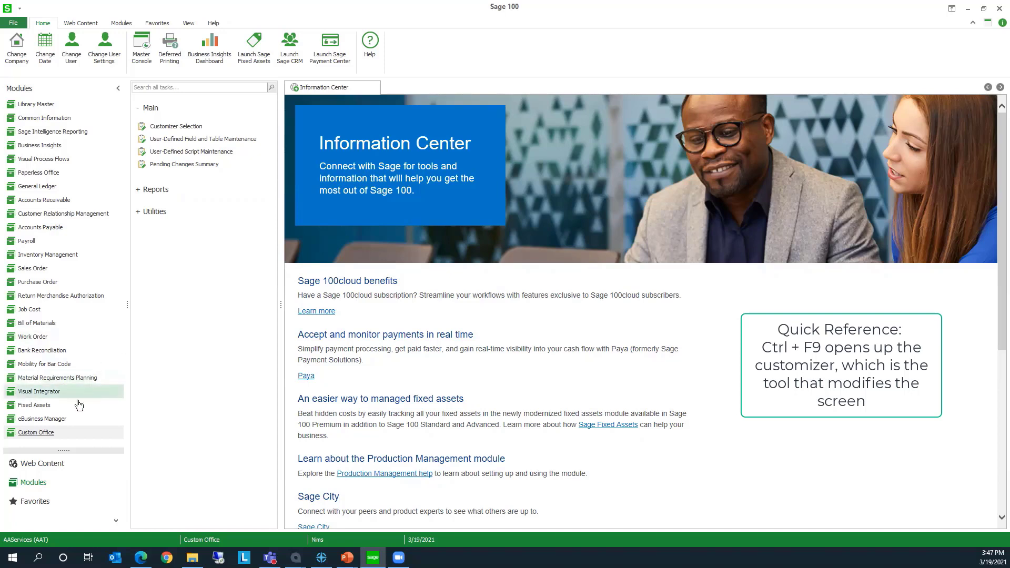
# - In Customizer Selection, open the DMAIN panel of Item Maintenance under Inventory Management for customization
pyautogui.click(178, 128)
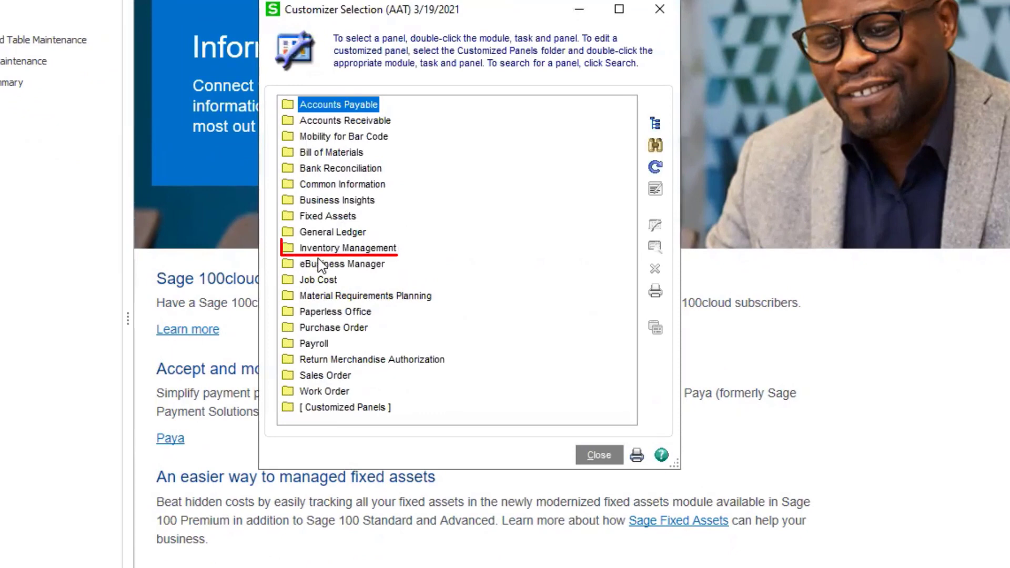
pyautogui.click(319, 249)
pyautogui.doubleClick(319, 249)
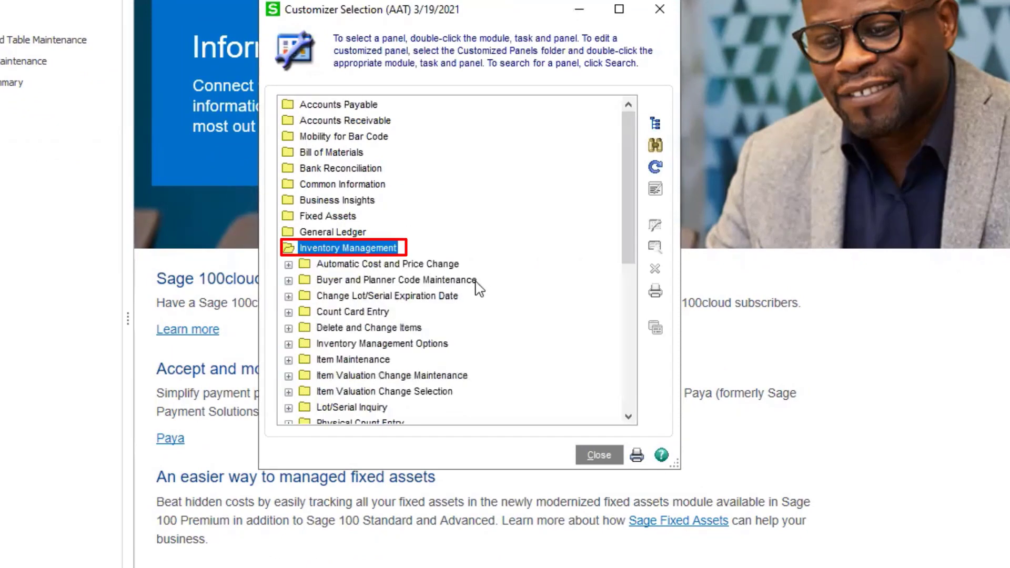
pyautogui.doubleClick(350, 361)
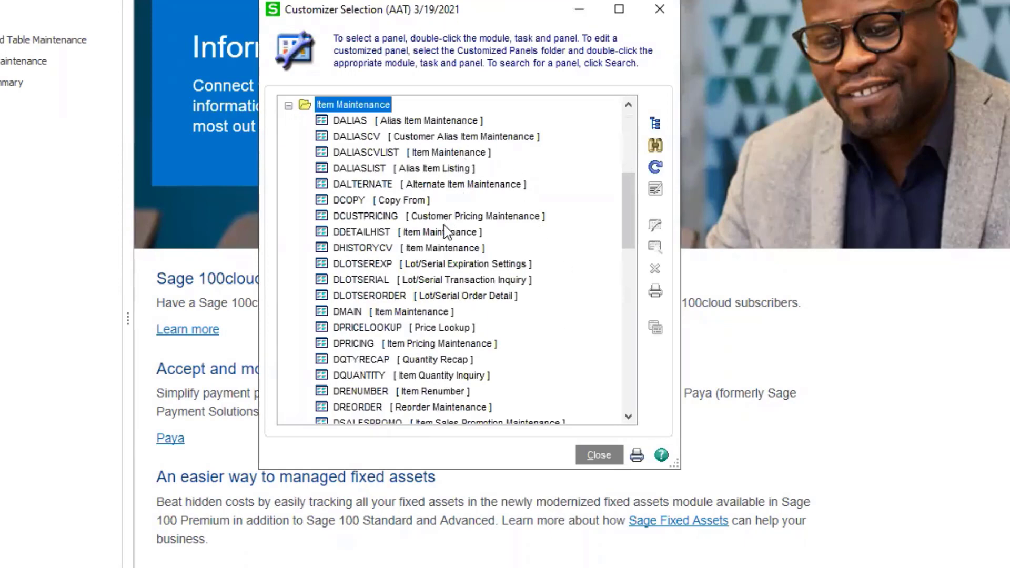
pyautogui.click(391, 314)
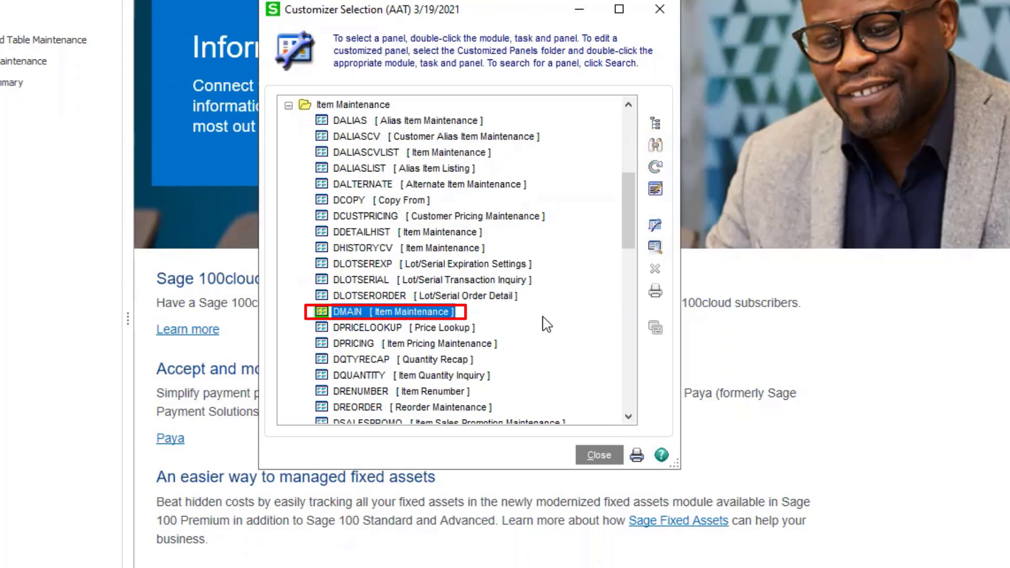
pyautogui.rightClick(432, 318)
pyautogui.click(478, 323)
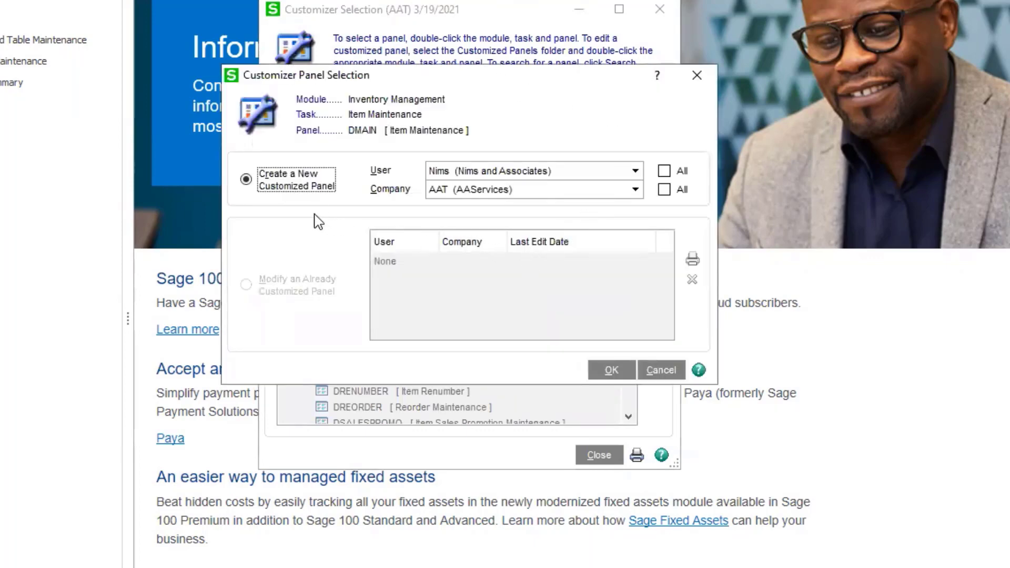
# - Set the new customized panel to apply to all users, limited to company AAT
pyautogui.click(664, 171)
pyautogui.click(664, 189)
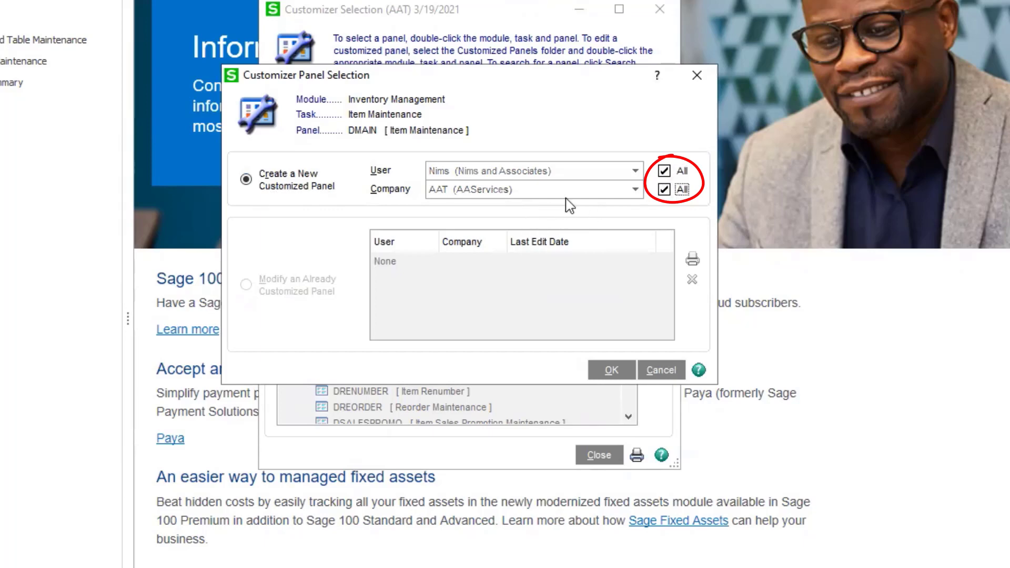
pyautogui.click(664, 190)
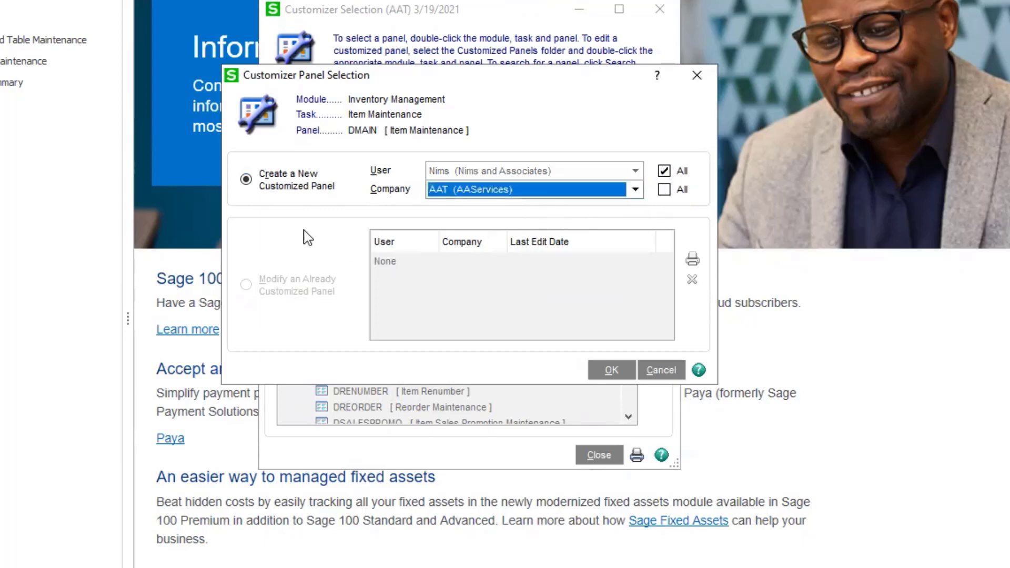
pyautogui.click(663, 190)
pyautogui.click(664, 190)
# - Try limiting the customized panel to a single user, view the user list, and restore all users
pyautogui.click(633, 174)
pyautogui.click(633, 174)
pyautogui.click(633, 172)
pyautogui.click(627, 168)
pyautogui.click(663, 171)
pyautogui.click(636, 171)
pyautogui.click(636, 174)
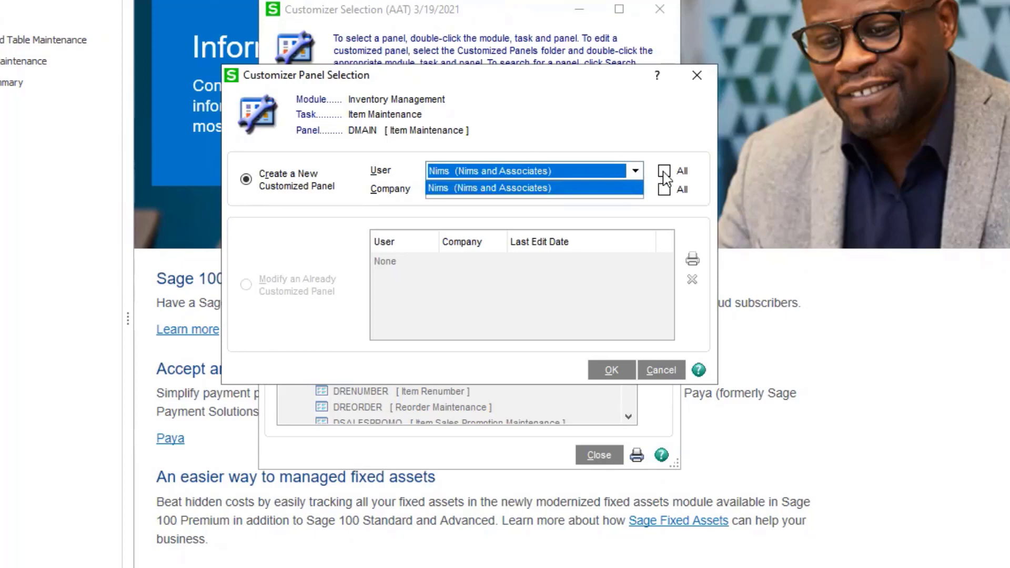
pyautogui.click(663, 172)
pyautogui.click(664, 170)
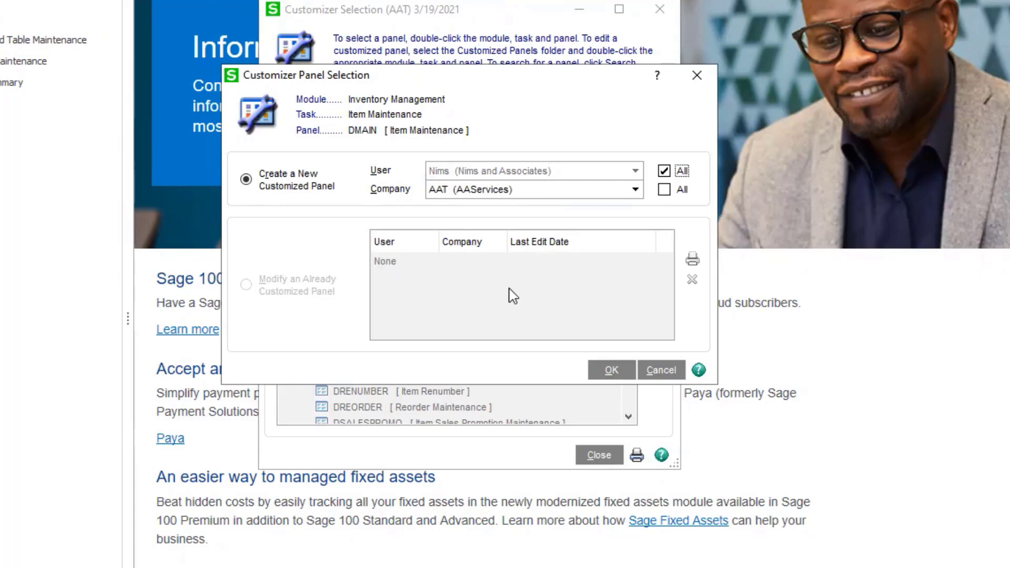
# - Create the customized DMAIN panel and open the Folder Definition of its tab folder
pyautogui.click(608, 370)
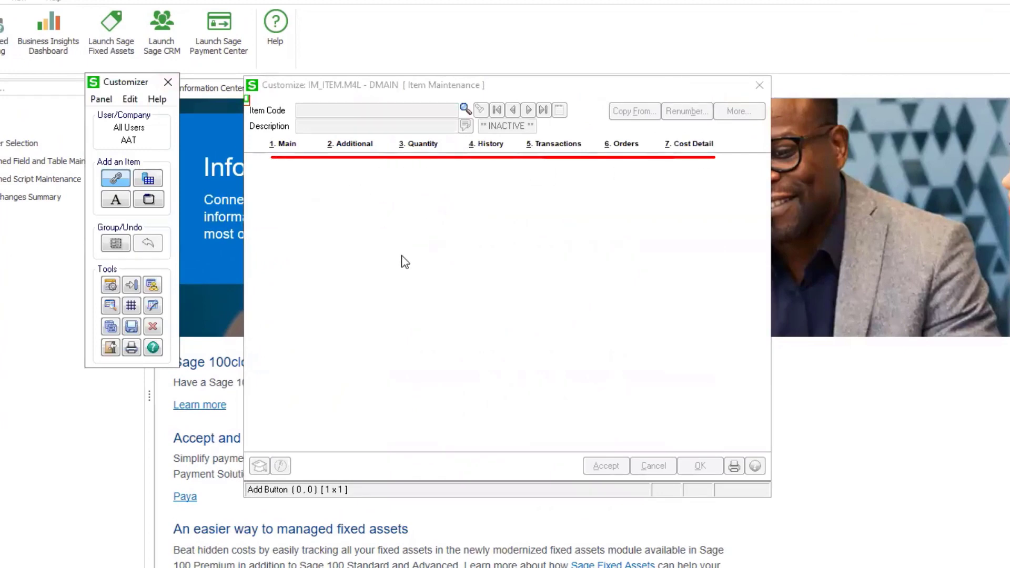
pyautogui.click(473, 277)
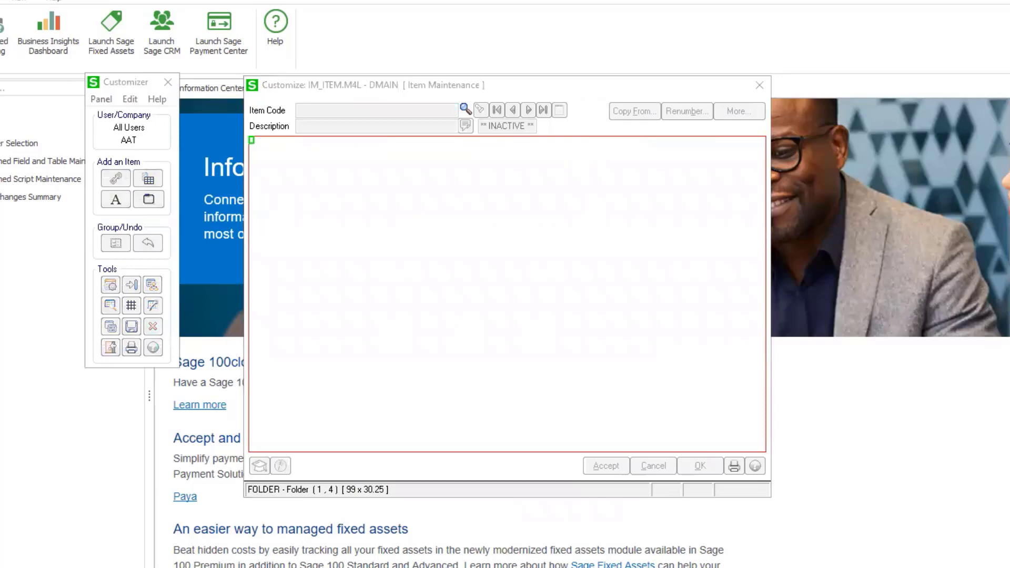
pyautogui.doubleClick(391, 216)
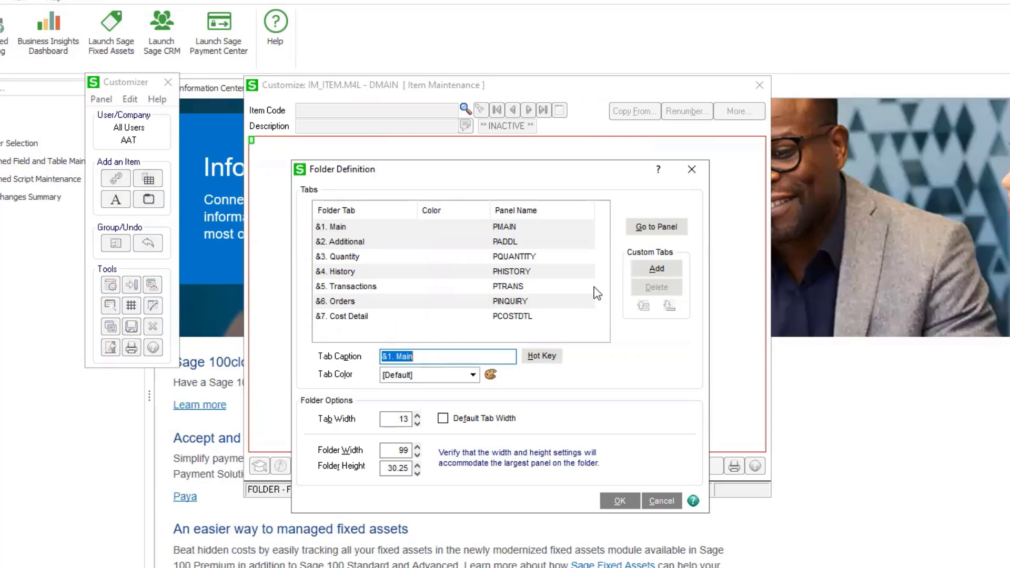
# - Add a custom tab to the Item Maintenance folder, caption it "&8. UDFs", and accept the folder definition
pyautogui.click(640, 278)
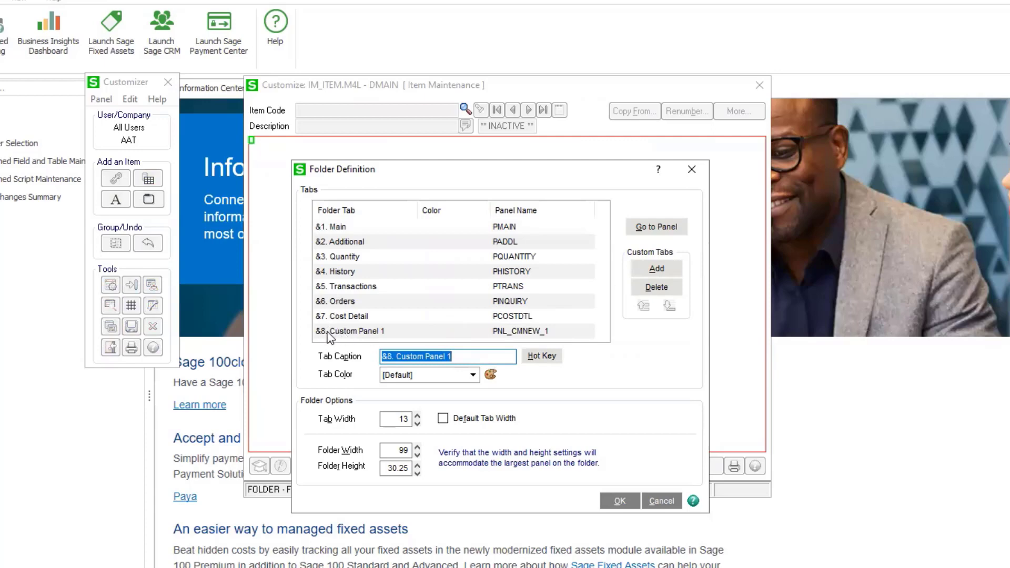
pyautogui.moveTo(451, 356); pyautogui.dragTo(396, 356)
pyautogui.write('UDFs')
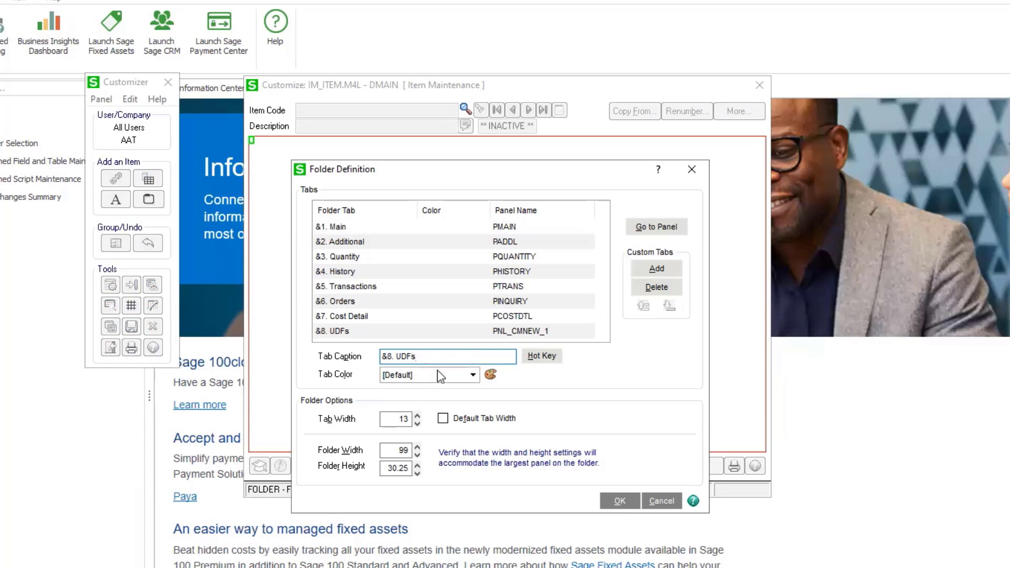
pyautogui.click(619, 501)
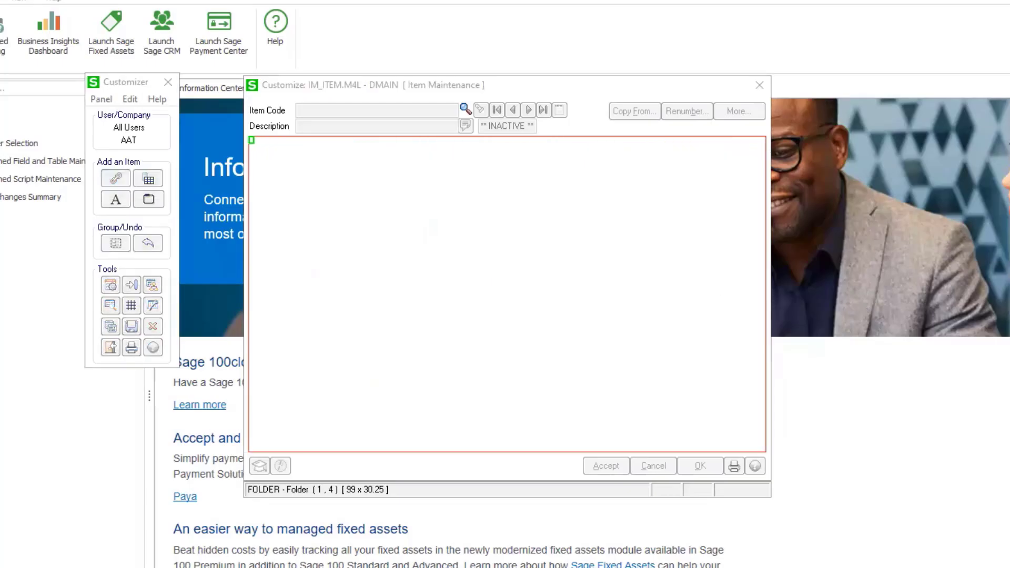
# - Reopen the tab folder's definition and go to the panel of the new UDFs tab
pyautogui.doubleClick(444, 230)
pyautogui.click(342, 376)
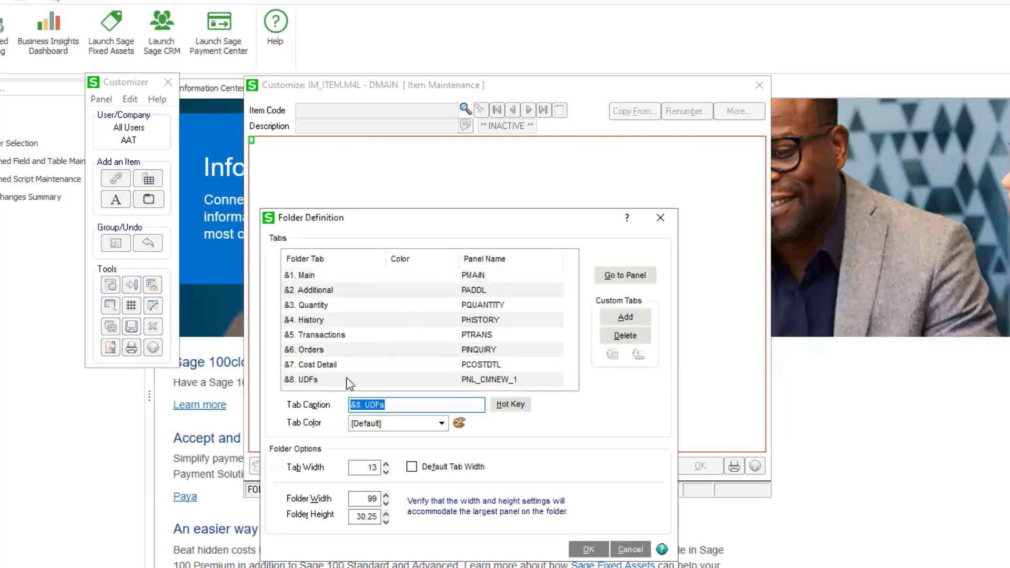
pyautogui.click(625, 275)
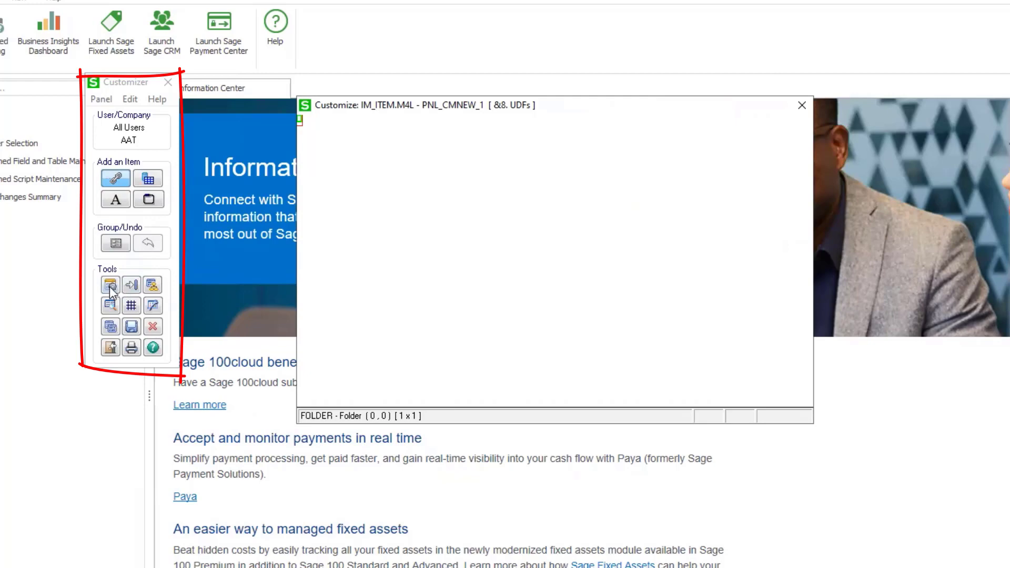
# - Add the UDF_UPC_CODE field from the MAIN data source near the UDFs panel's upper edge, about 31 wide and 1.75 high
pyautogui.click(149, 180)
pyautogui.moveTo(352, 124); pyautogui.dragTo(510, 136)
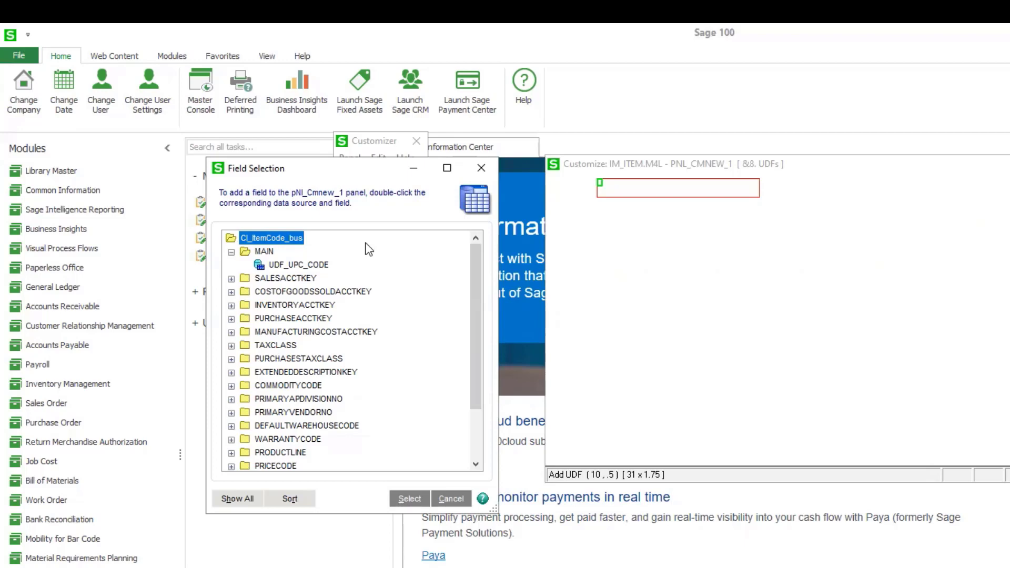
pyautogui.click(291, 267)
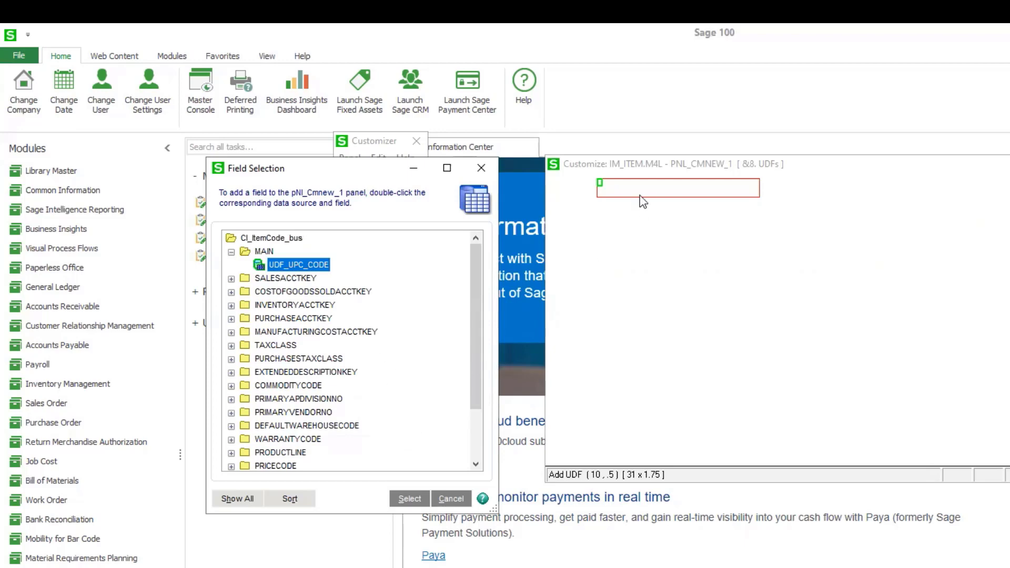
pyautogui.click(410, 498)
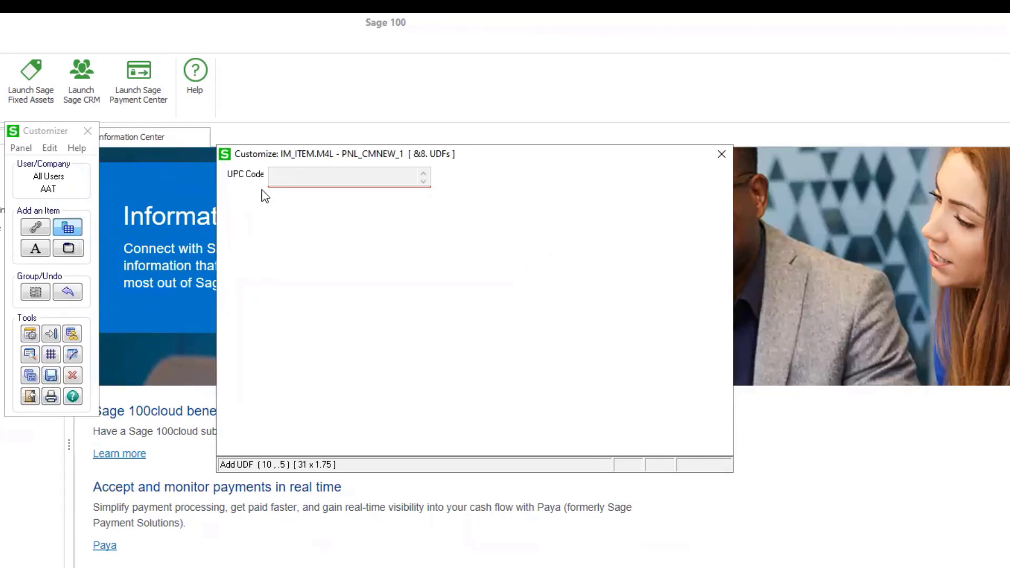
# - Position the "UPC Code" text label at column 1, row 1
pyautogui.click(247, 178)
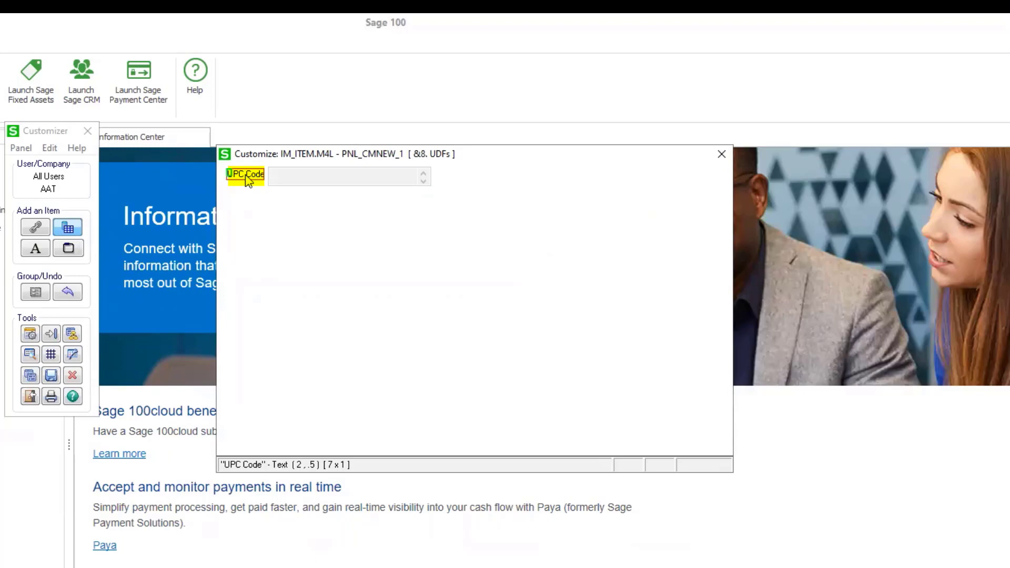
pyautogui.doubleClick(245, 176)
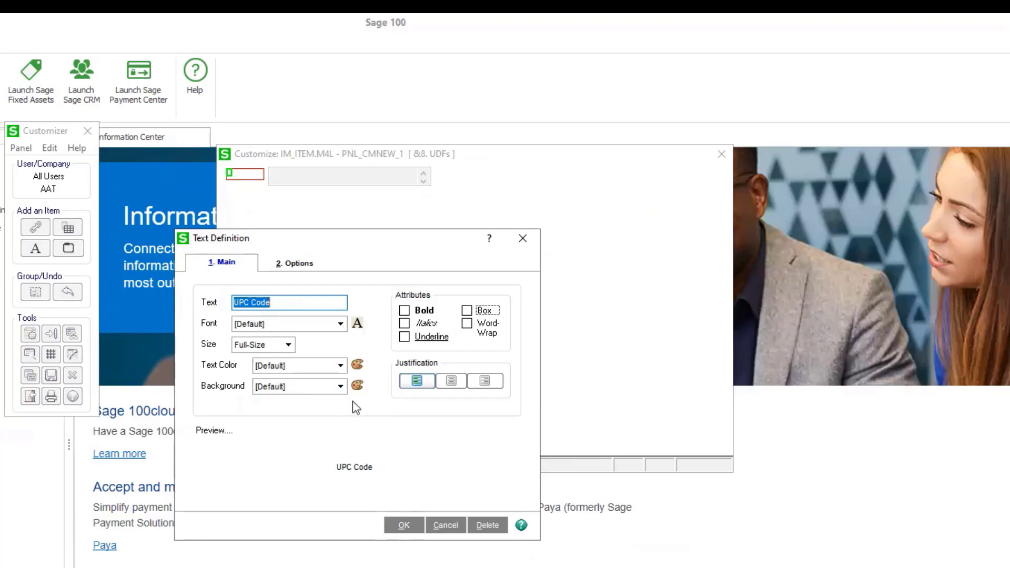
pyautogui.click(297, 265)
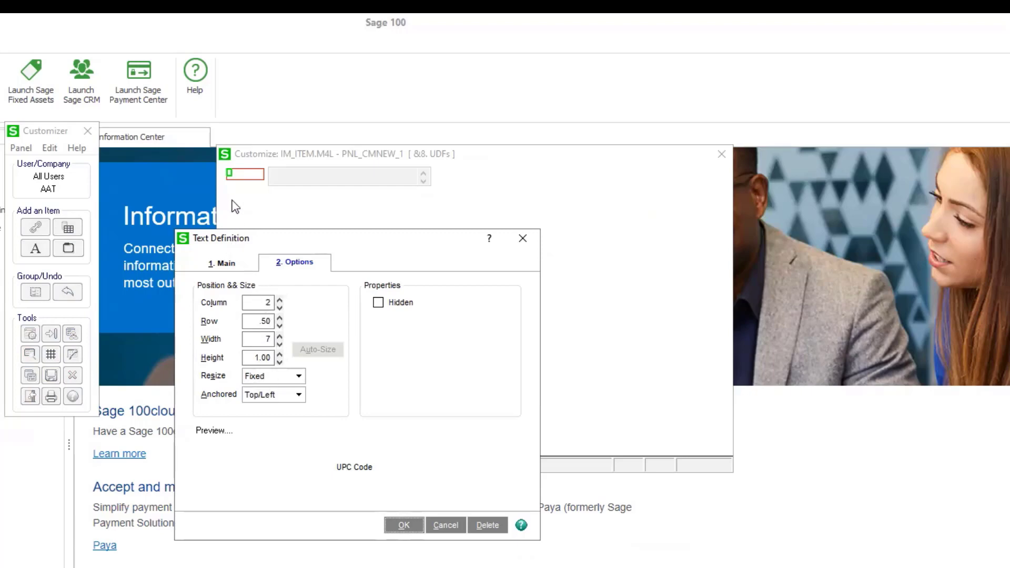
pyautogui.click(279, 308)
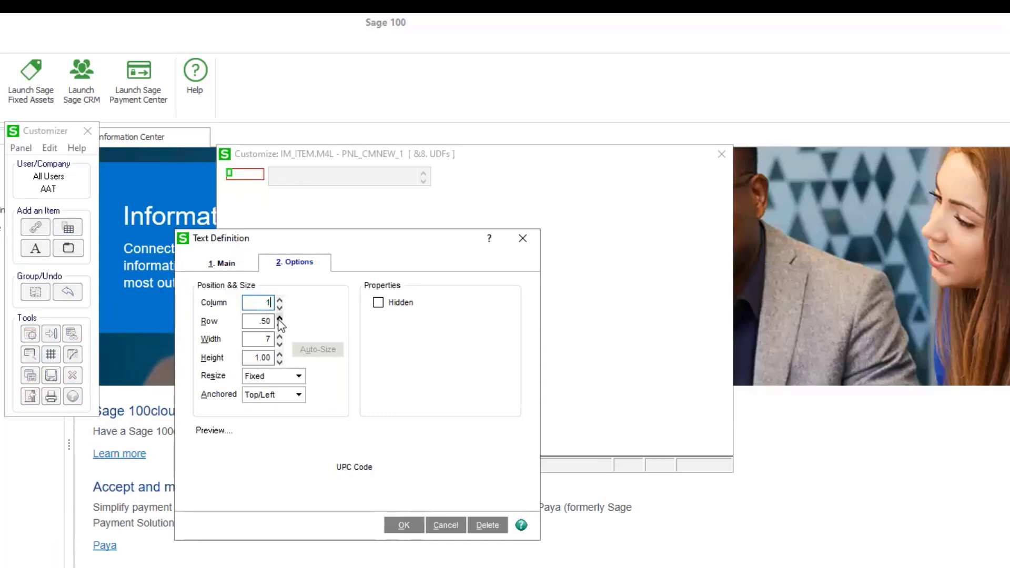
pyautogui.click(280, 318)
pyautogui.click(403, 524)
# - Set the UDF_UPC_CODE multi-line field's row to 1.00 and its width to 17
pyautogui.doubleClick(341, 178)
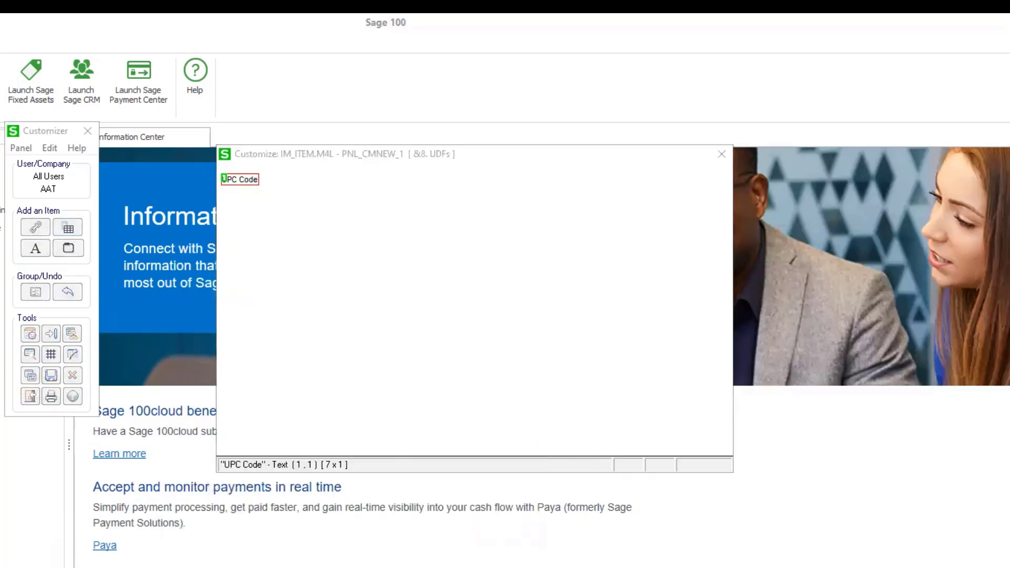
pyautogui.click(441, 264)
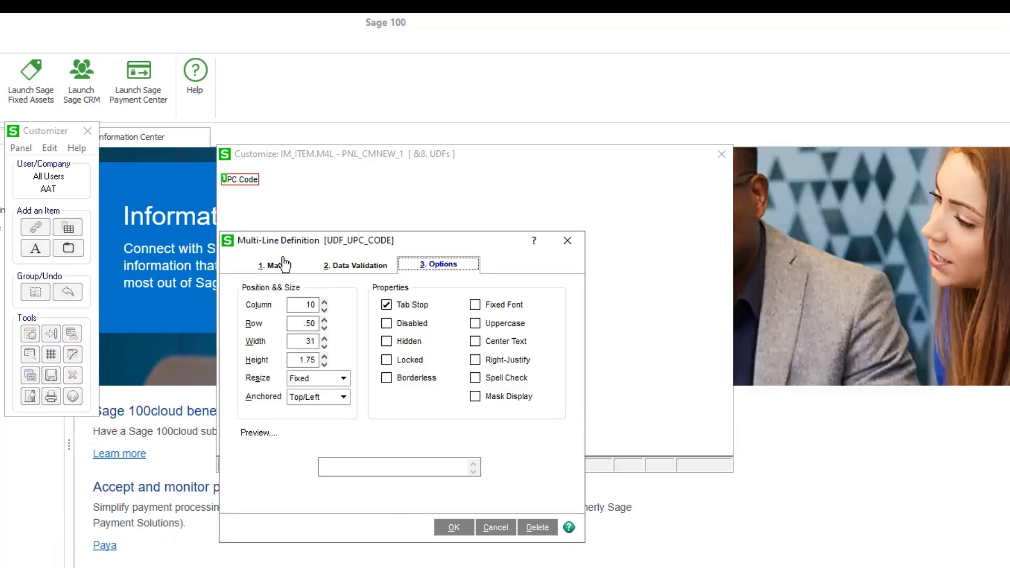
pyautogui.click(325, 319)
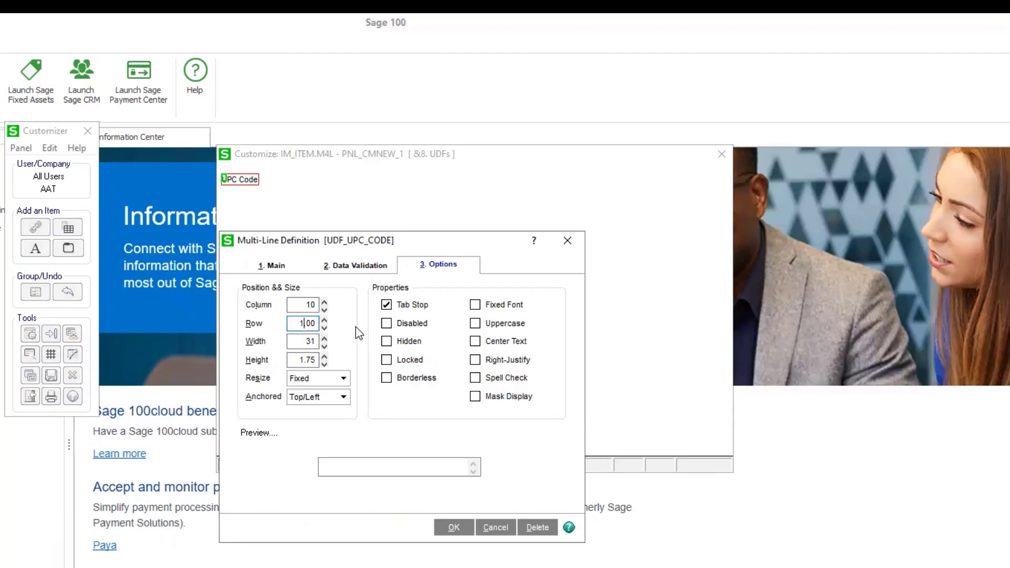
pyautogui.click(324, 345)
pyautogui.click(324, 345)
pyautogui.click(325, 344)
pyautogui.click(325, 345)
pyautogui.click(324, 345)
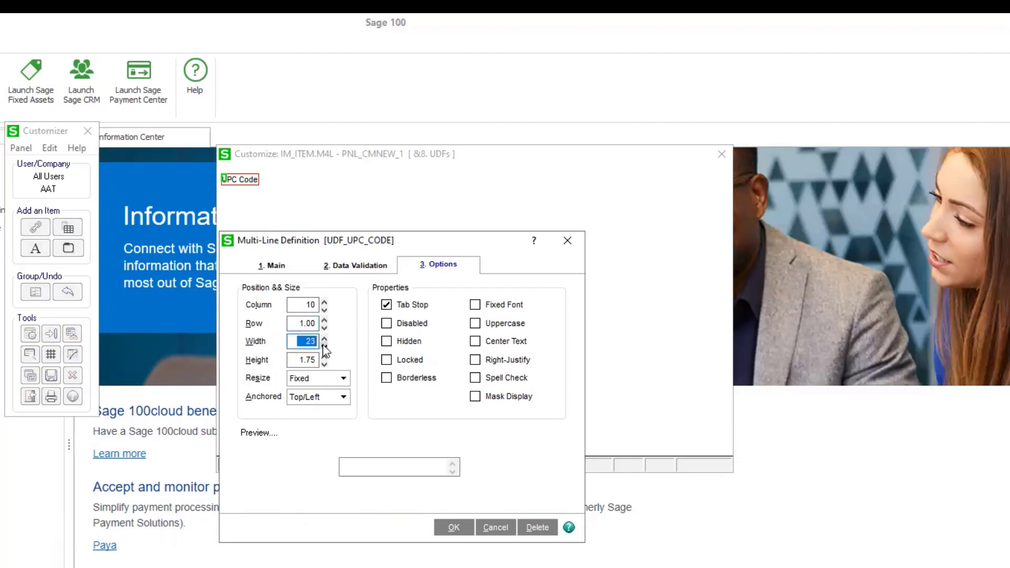
pyautogui.click(324, 345)
pyautogui.click(324, 345)
pyautogui.click(324, 345)
pyautogui.click(324, 345)
pyautogui.click(324, 345)
pyautogui.click(324, 345)
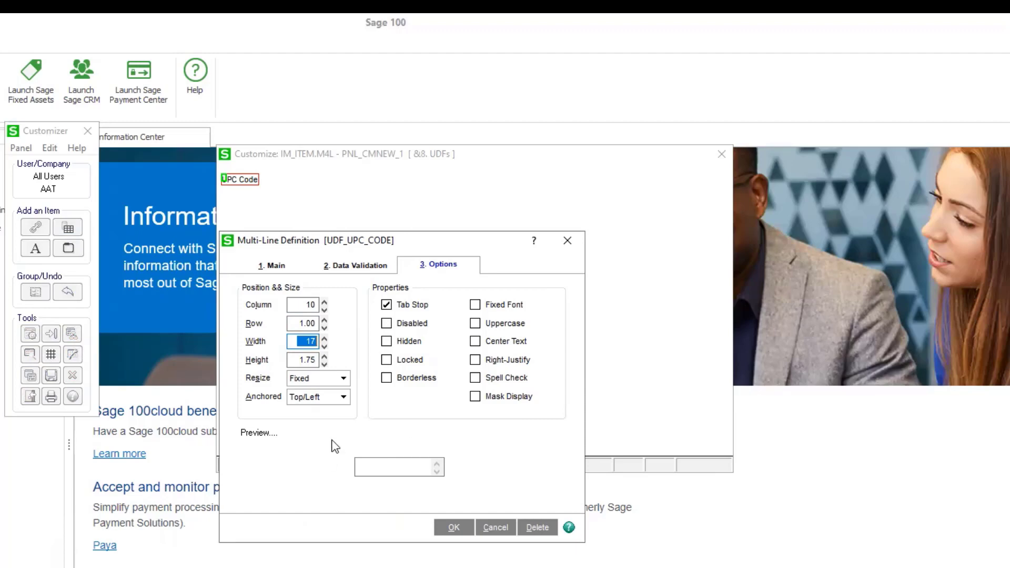
# - Set the UPC code field's height to 1.00, review its data validation choices, and accept the definition
pyautogui.click(324, 363)
pyautogui.click(323, 363)
pyautogui.click(324, 363)
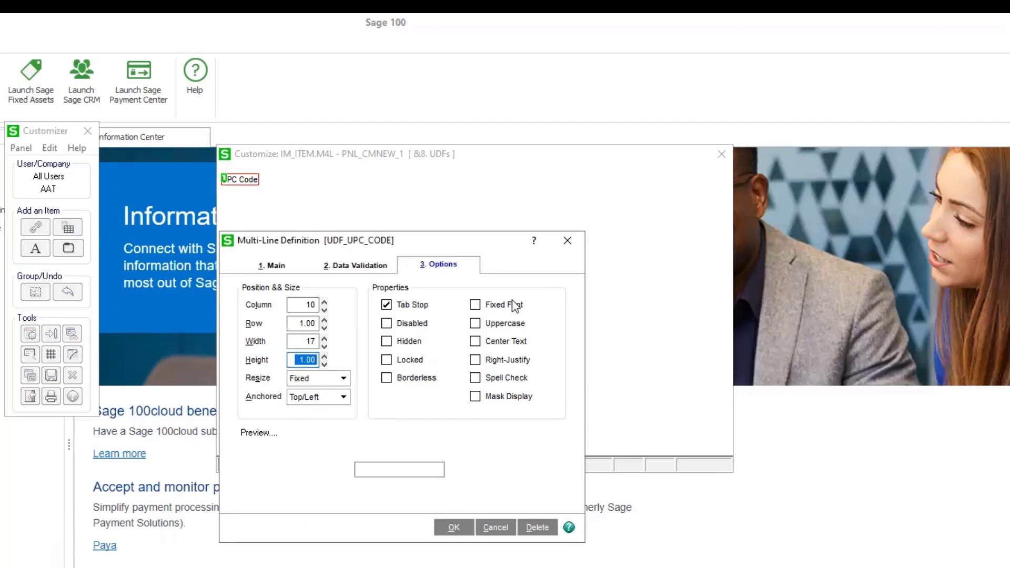
pyautogui.click(368, 265)
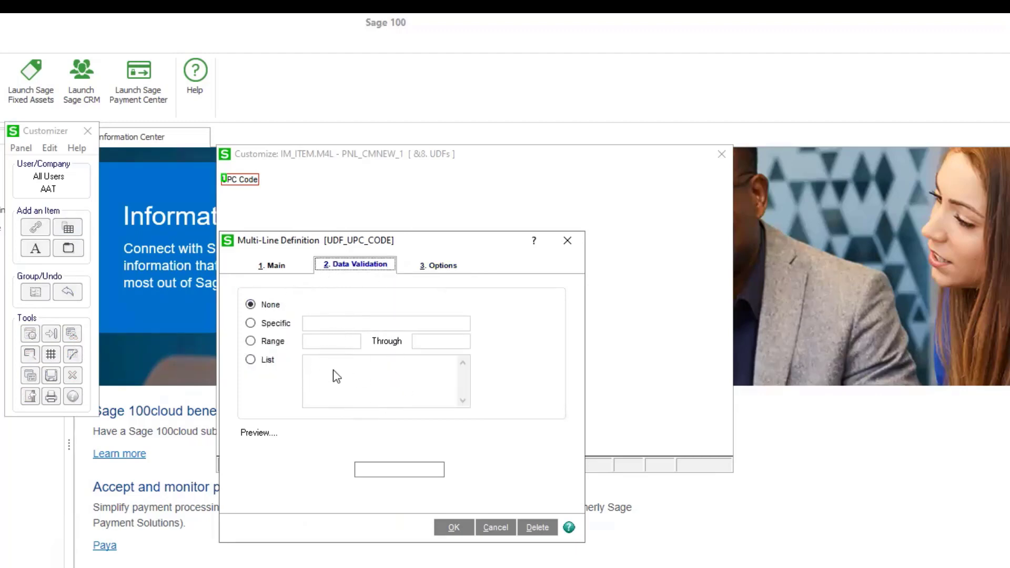
pyautogui.click(446, 528)
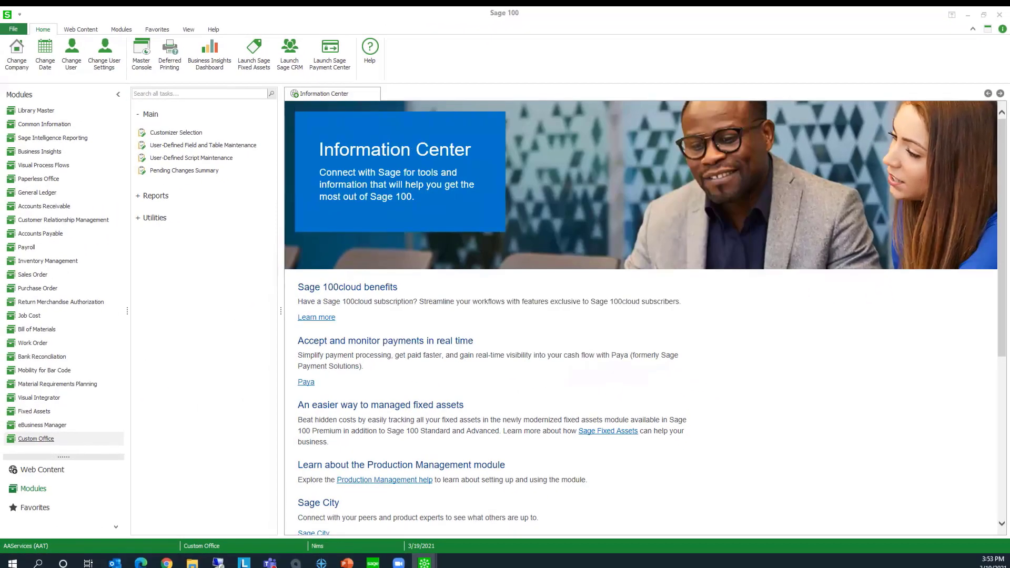
# - Close the customized UDFs panel and exit Customizer Selection
pyautogui.click(335, 158)
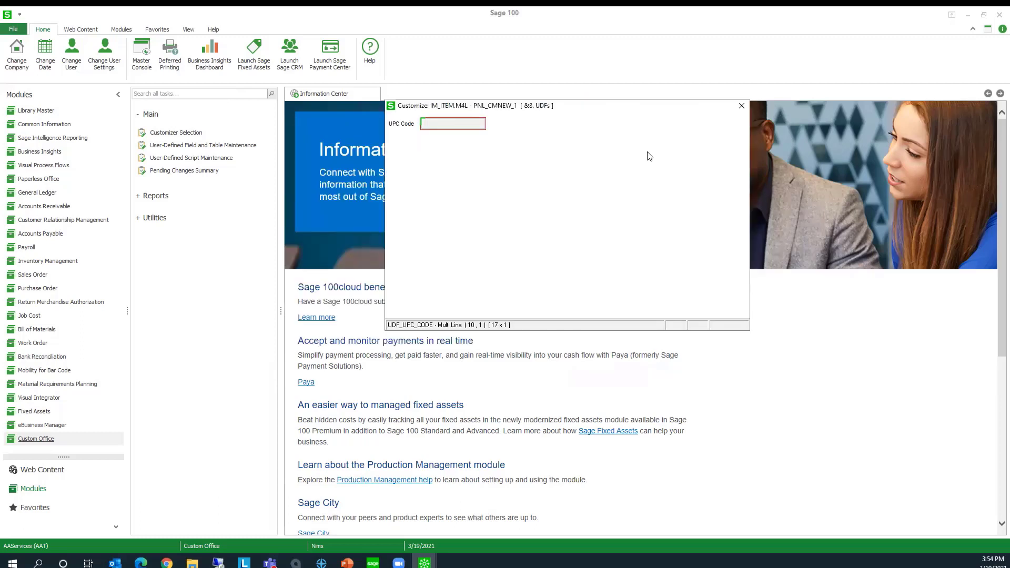
pyautogui.click(741, 108)
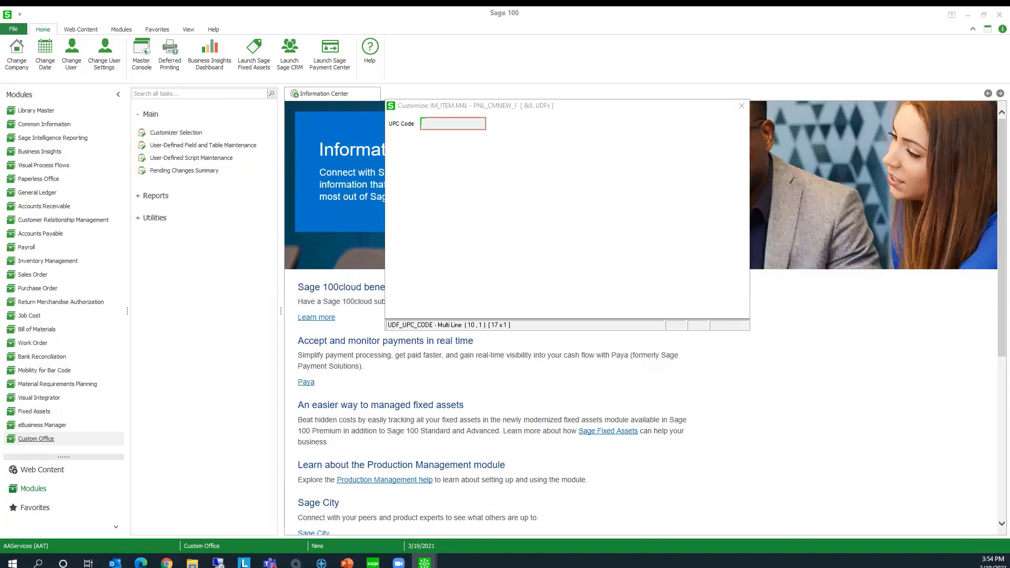
pyautogui.click(493, 217)
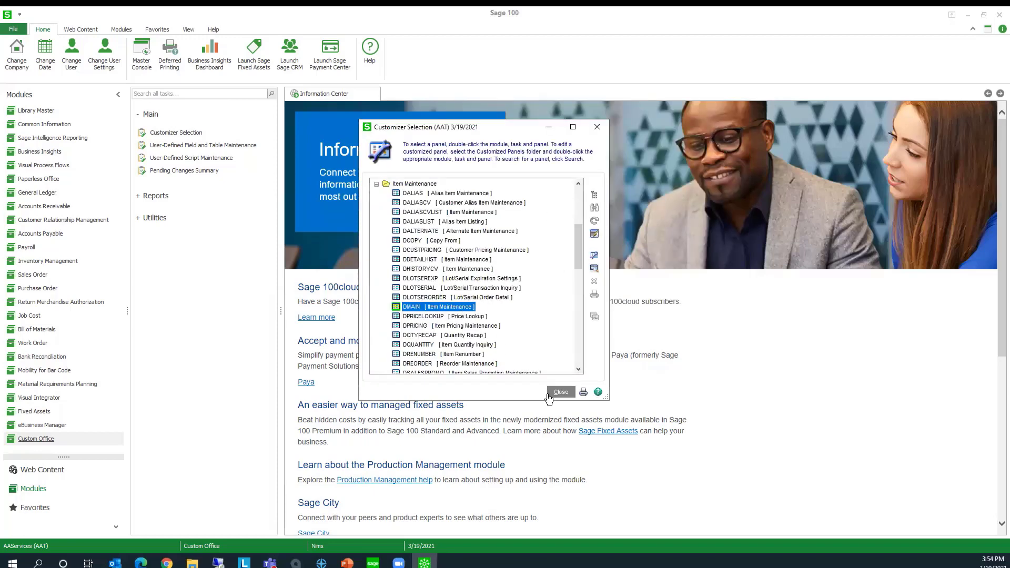
pyautogui.click(549, 395)
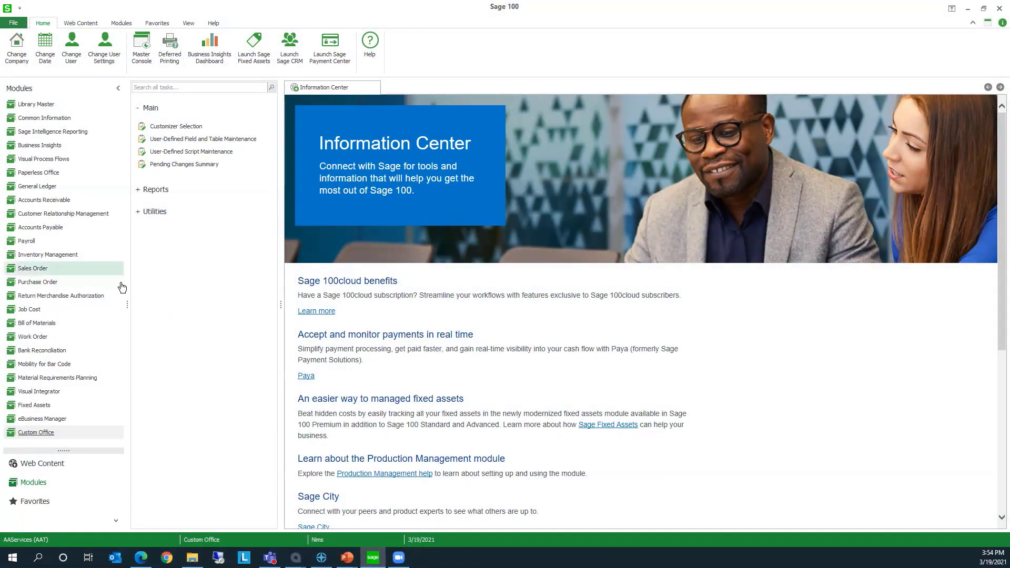
pyautogui.click(48, 254)
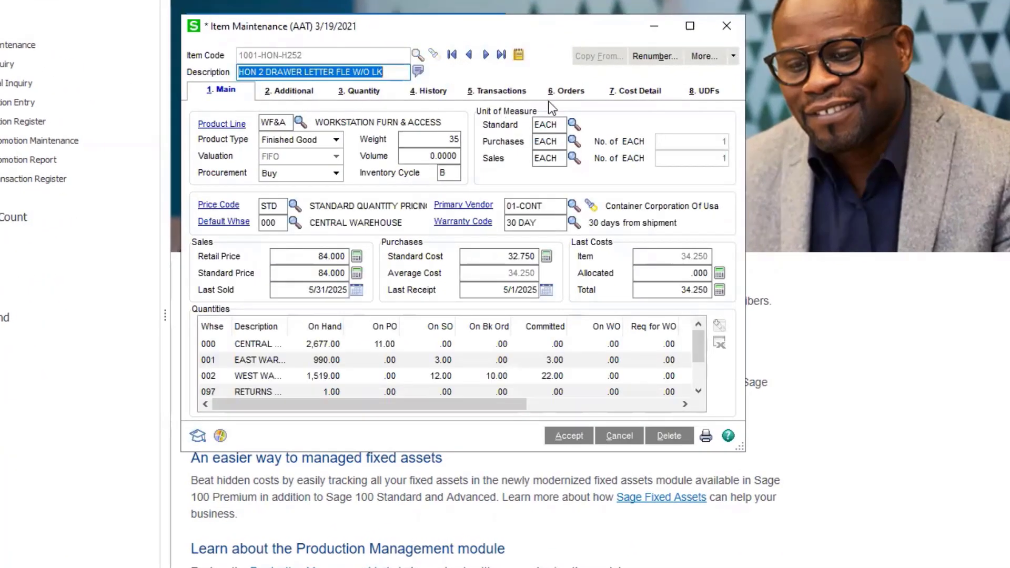
pyautogui.click(708, 93)
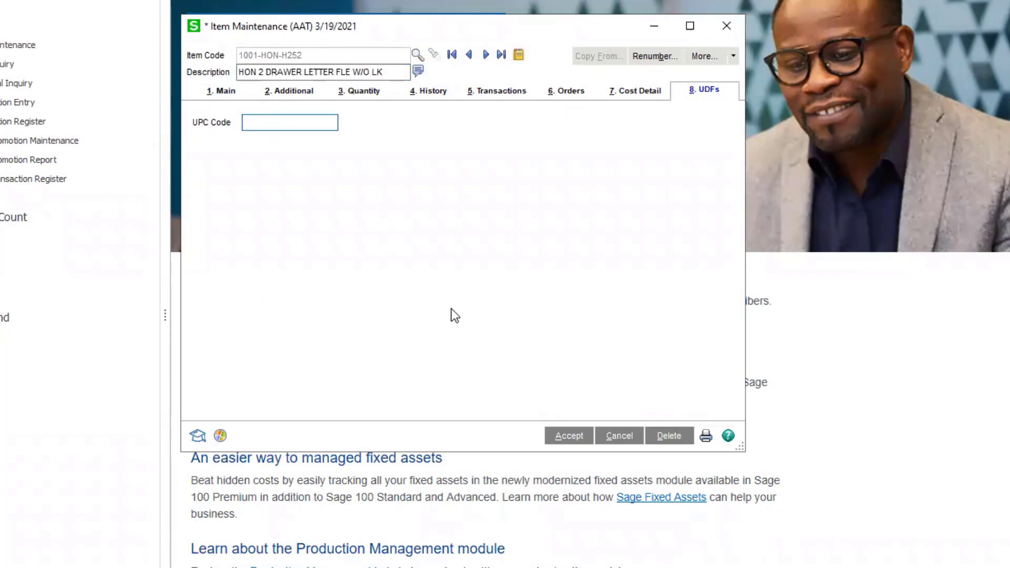
pyautogui.write('112131211213311')
pyautogui.click(569, 436)
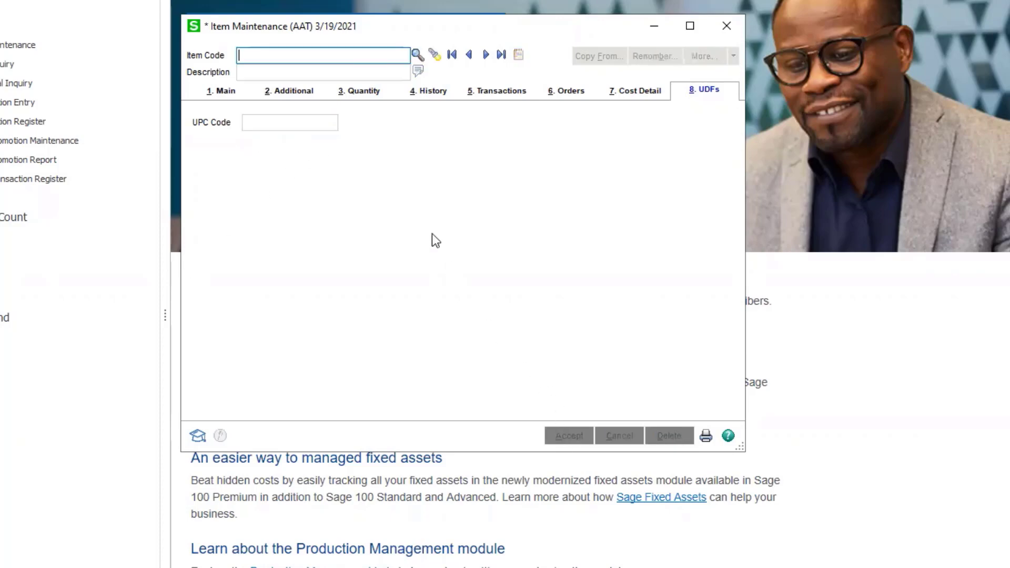
# - Recall the first item to check its stored UPC Code, accept the record, and close Item Maintenance
pyautogui.click(452, 56)
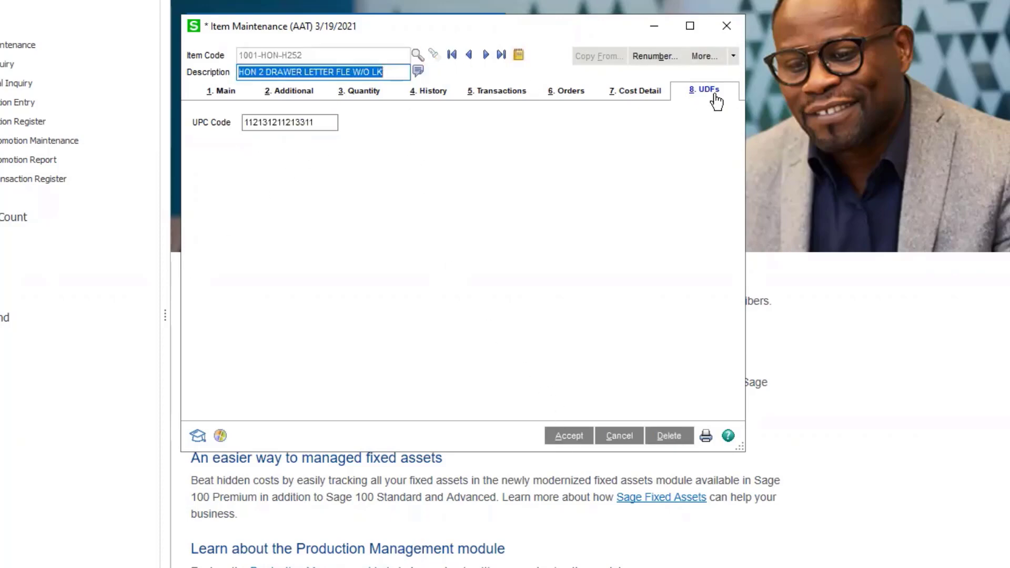
pyautogui.click(561, 436)
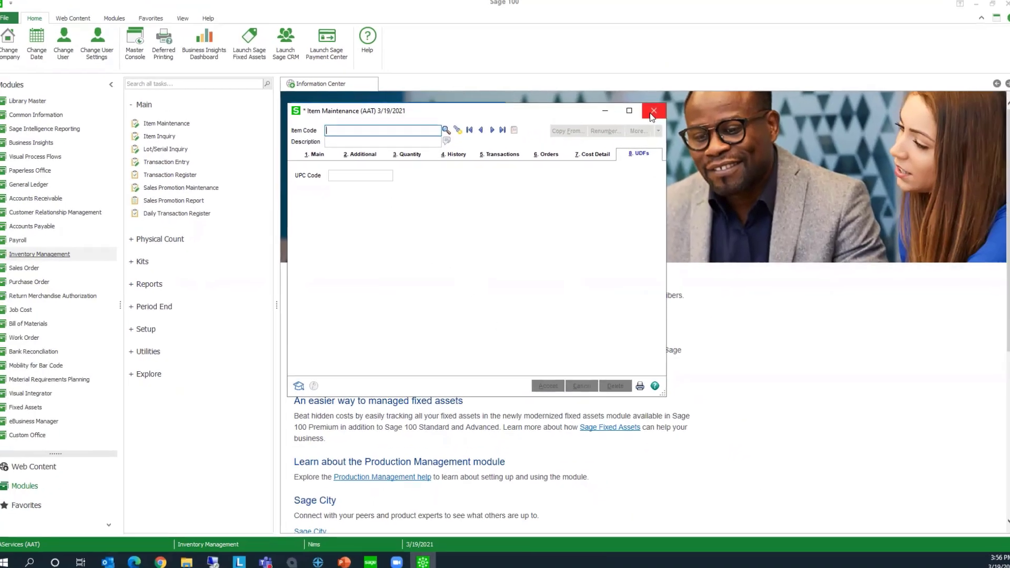
pyautogui.click(726, 26)
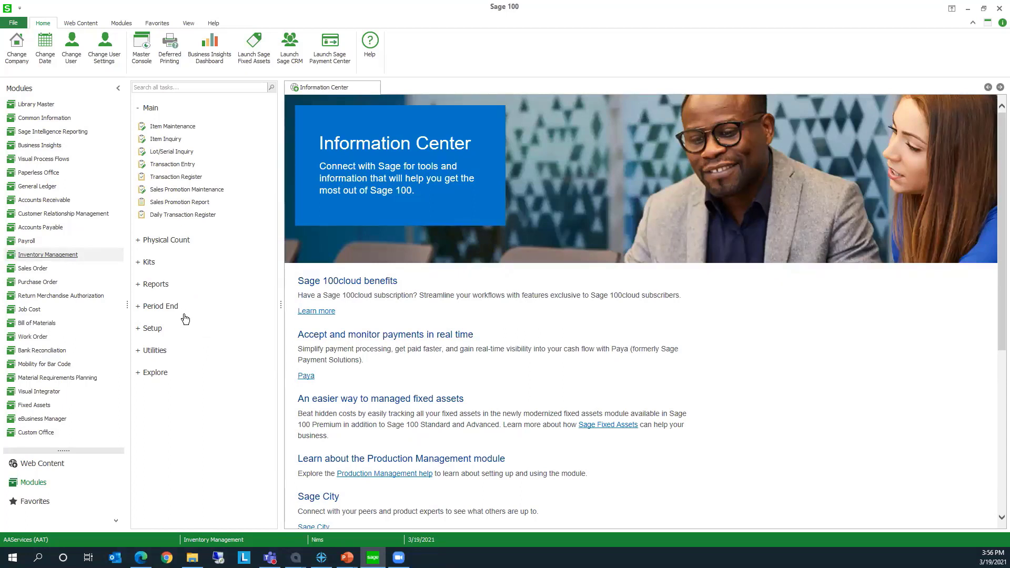
# - Switch to the Item view in Business Insights Explorer and open the data grid's list of displayed columns
pyautogui.click(156, 373)
pyautogui.click(162, 392)
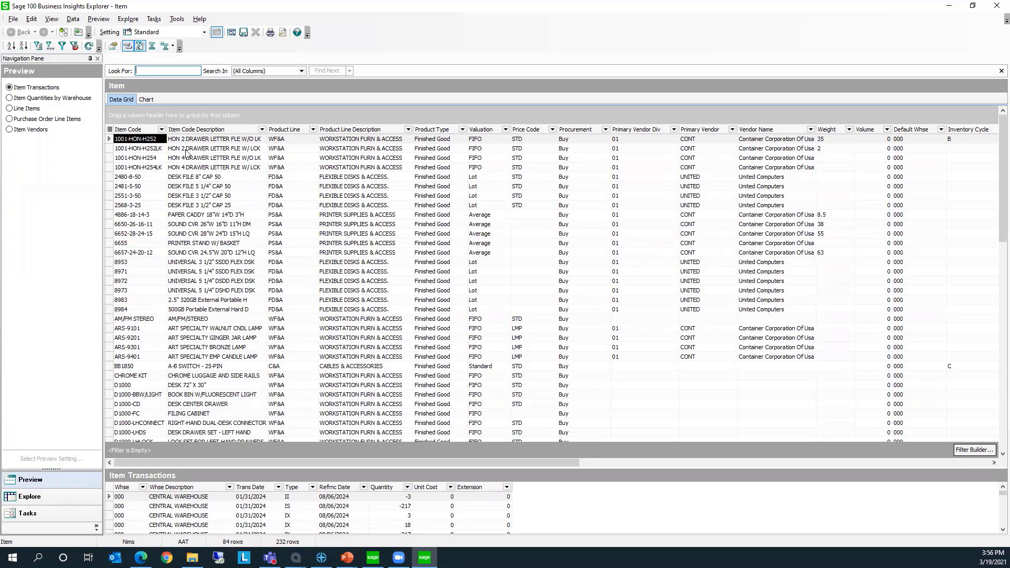
pyautogui.click(111, 130)
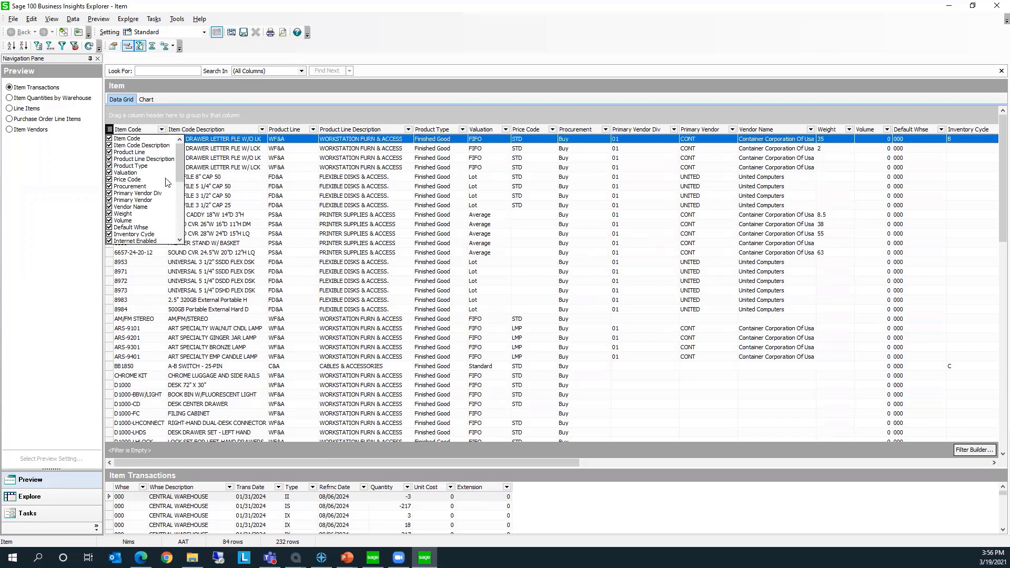
pyautogui.moveTo(176, 174)
pyautogui.mouseDown()
pyautogui.moveTo(177, 232)
pyautogui.moveTo(177, 174)
pyautogui.mouseUp()
# - Hide the Item grid columns from Product Line Description through Internet Enabled, including vendor, weight, volume and default warehouse
pyautogui.click(109, 159)
pyautogui.click(110, 165)
pyautogui.click(109, 172)
pyautogui.click(110, 180)
pyautogui.click(110, 186)
pyautogui.click(109, 193)
pyautogui.click(109, 200)
pyautogui.click(109, 206)
pyautogui.click(110, 213)
pyautogui.click(109, 221)
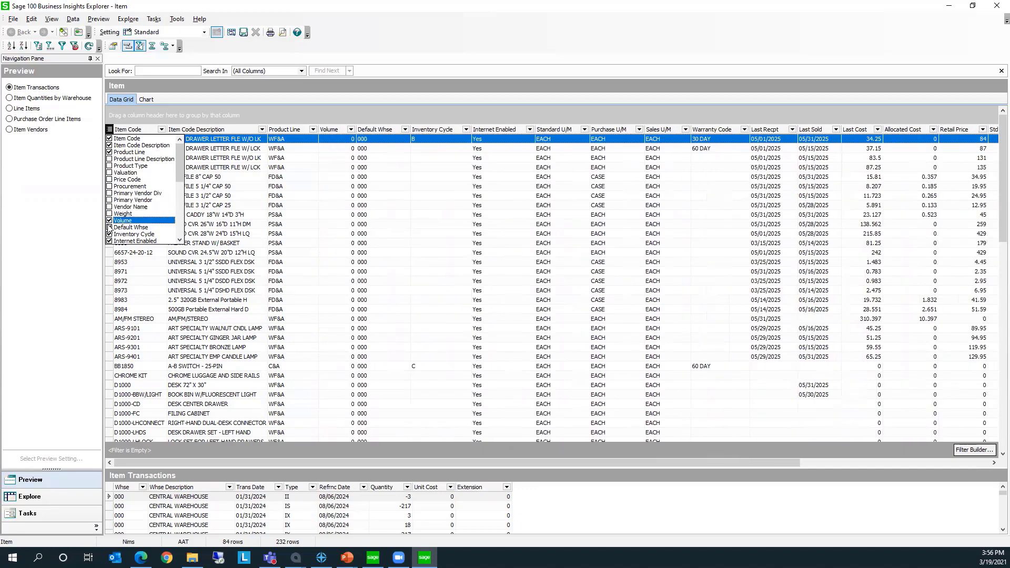
pyautogui.click(110, 228)
pyautogui.click(109, 234)
pyautogui.click(110, 241)
# - Hide the Item grid columns from Standard U/M through Allocated Cost, including warranty, last receipt, last sold and last cost
pyautogui.scroll(-3, 143, 185)
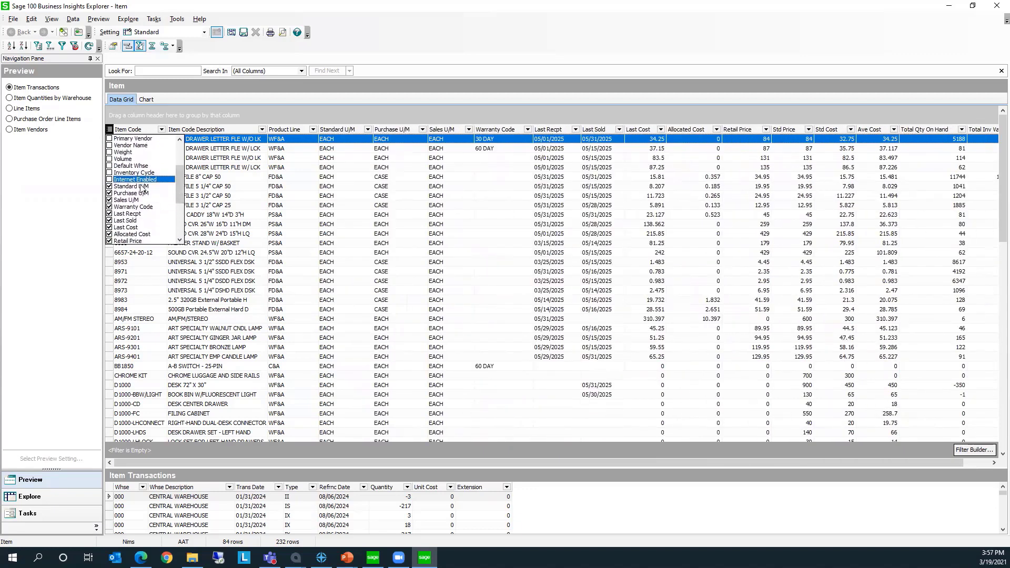
pyautogui.click(109, 186)
pyautogui.click(109, 193)
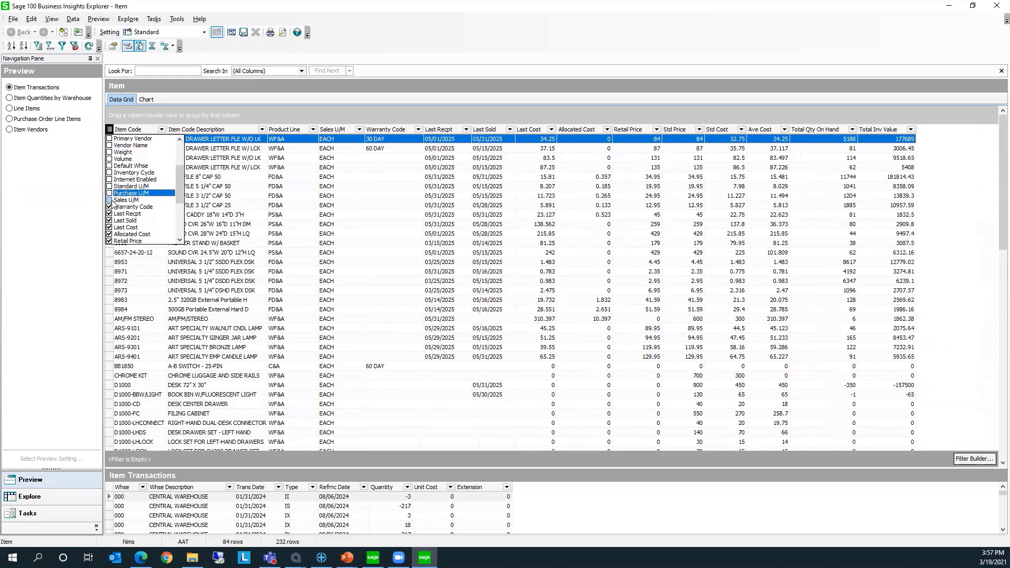
pyautogui.click(110, 200)
pyautogui.click(109, 207)
pyautogui.click(110, 214)
pyautogui.click(109, 221)
pyautogui.click(110, 227)
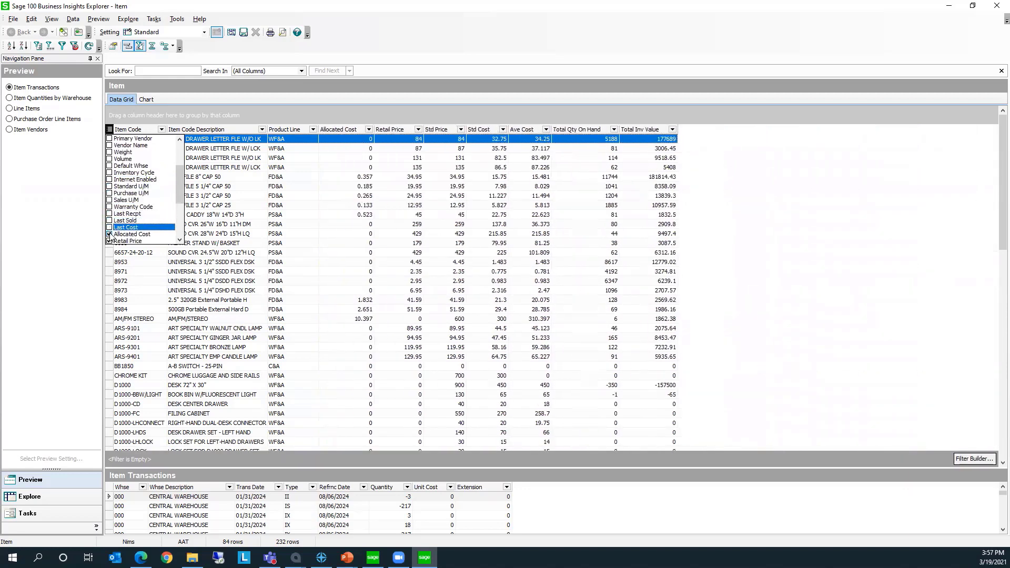
pyautogui.click(109, 234)
# - Hide the Retail Price, Std Price, Std Cost, Ave Cost, Total Qty On Hand and Total Inv Value columns
pyautogui.moveTo(180, 195); pyautogui.dragTo(180, 212)
pyautogui.click(110, 200)
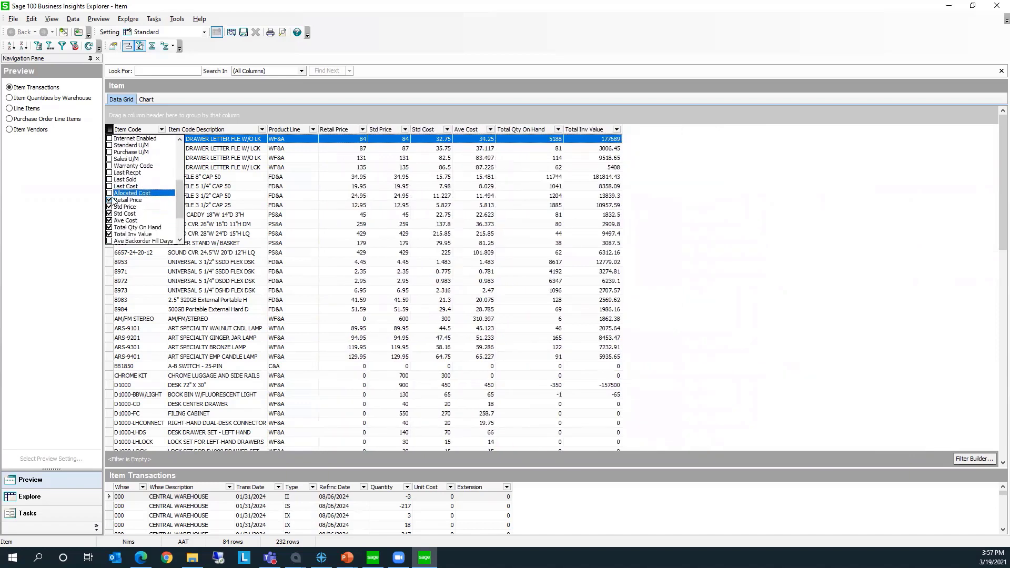
pyautogui.click(110, 207)
pyautogui.click(109, 213)
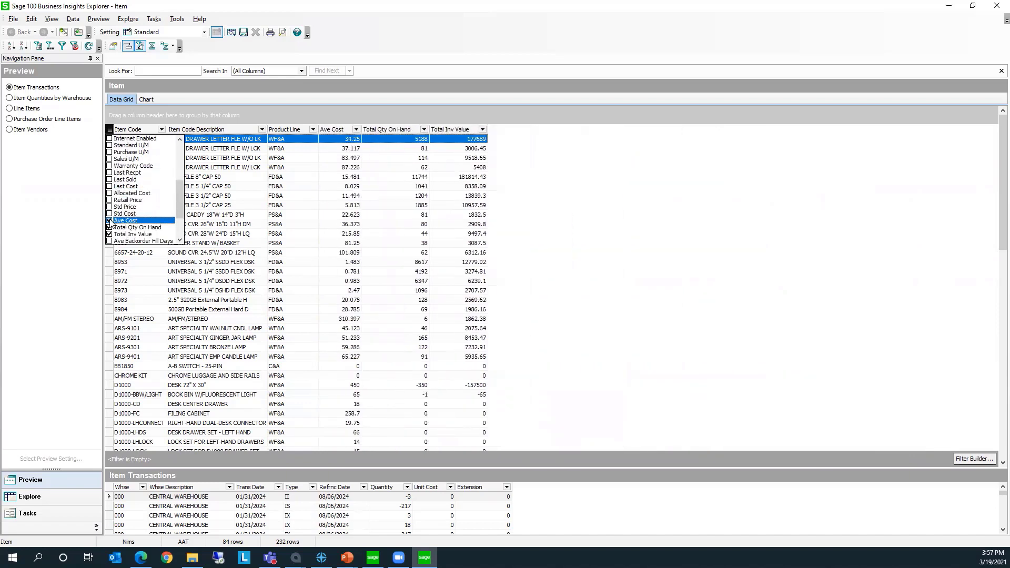
pyautogui.click(110, 220)
pyautogui.click(109, 227)
pyautogui.click(109, 234)
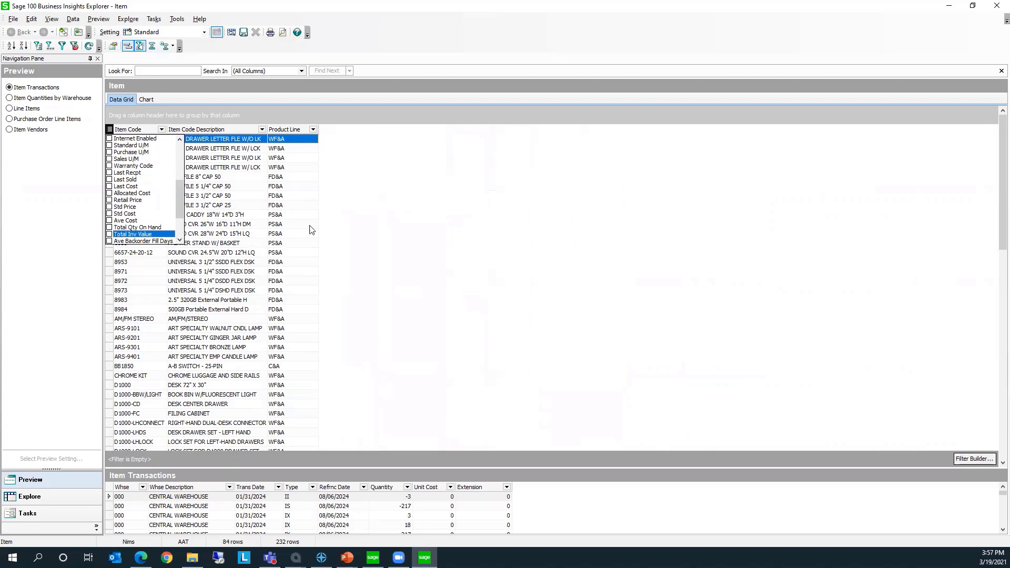
# - In the grid's Column Settings, add the UDF_UPC_CODE column from the CI_Item data source and apply the change
pyautogui.rightClick(297, 131)
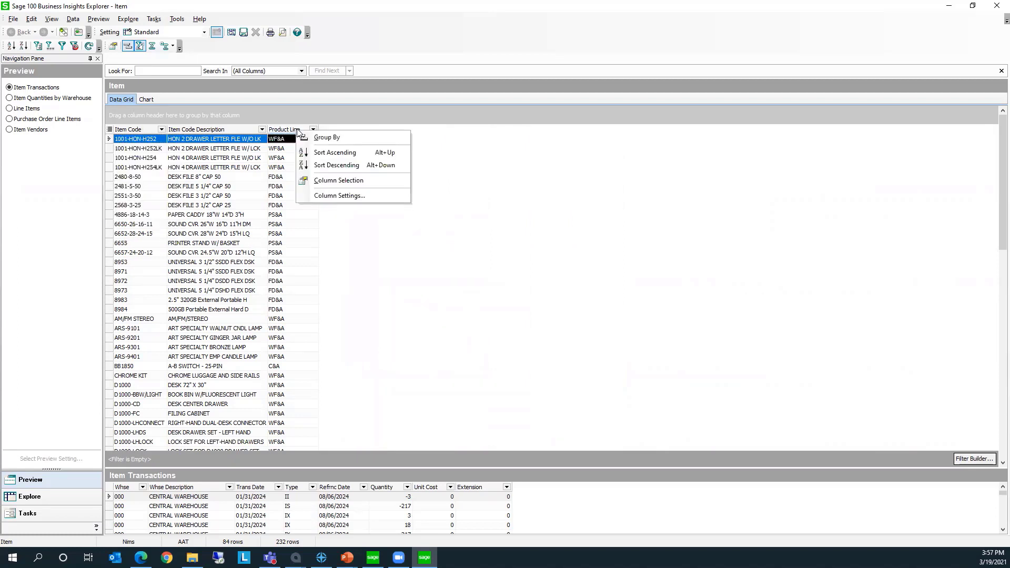
pyautogui.click(317, 195)
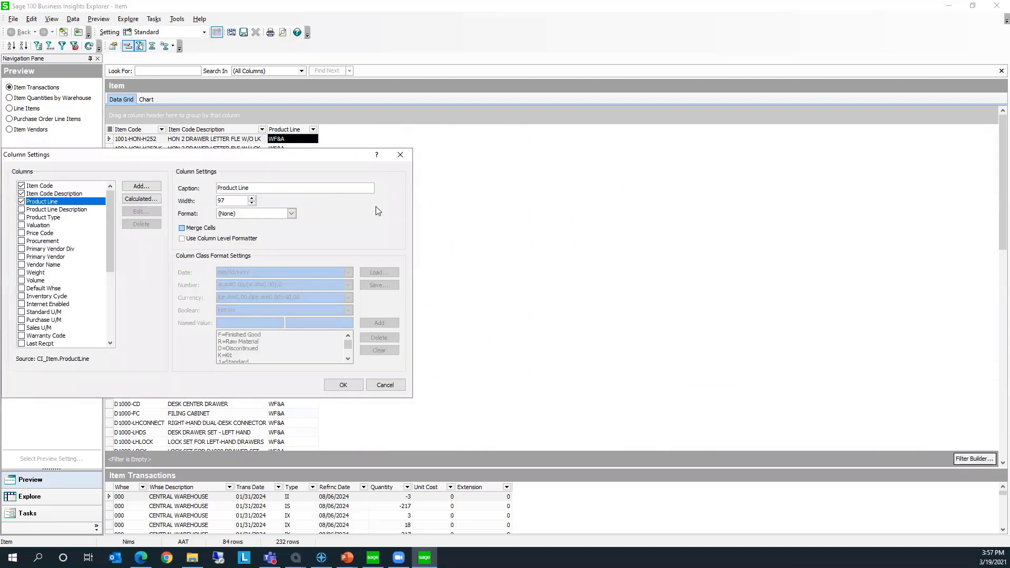
pyautogui.moveTo(263, 157); pyautogui.dragTo(324, 161)
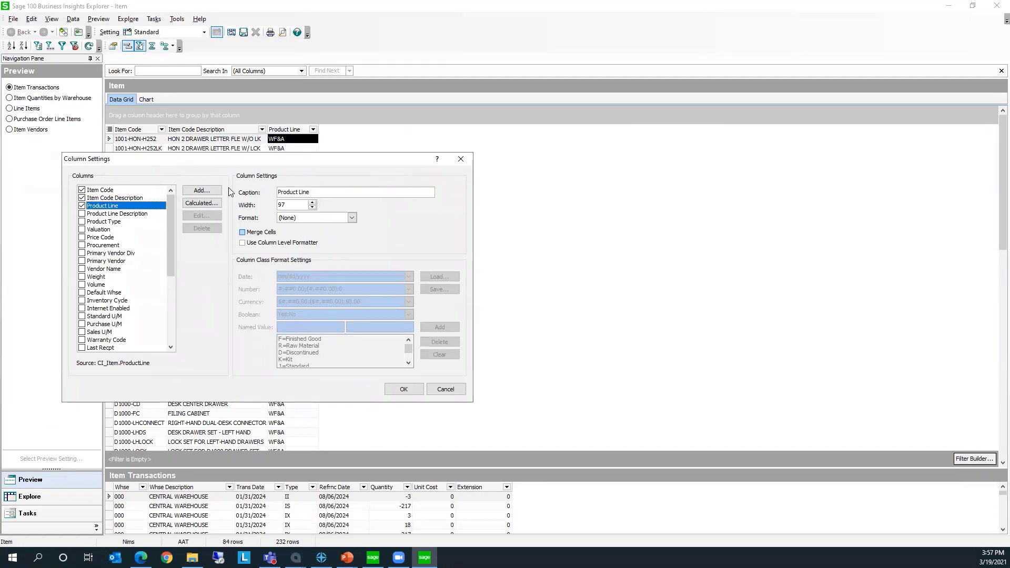
pyautogui.click(202, 190)
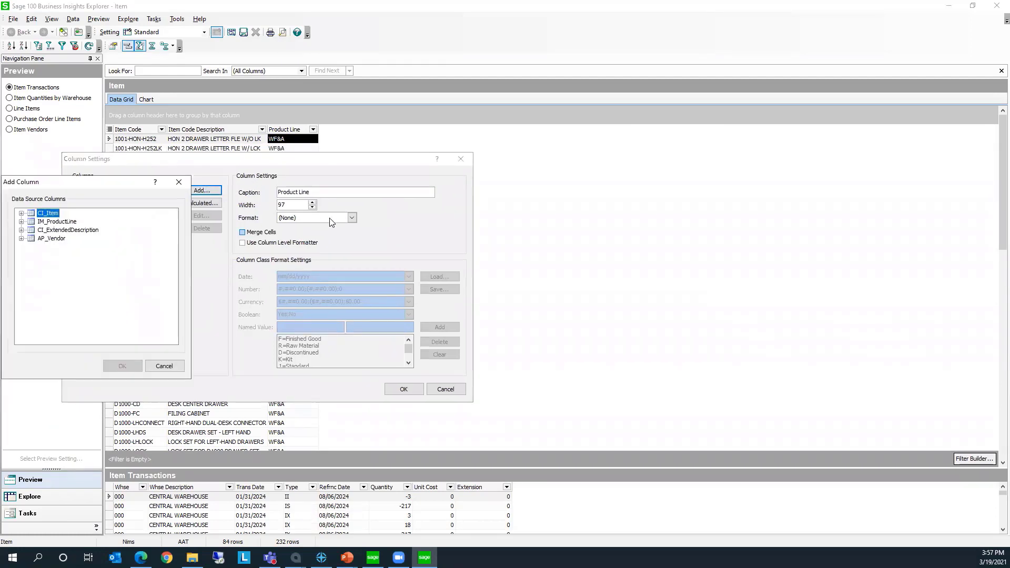
pyautogui.click(21, 213)
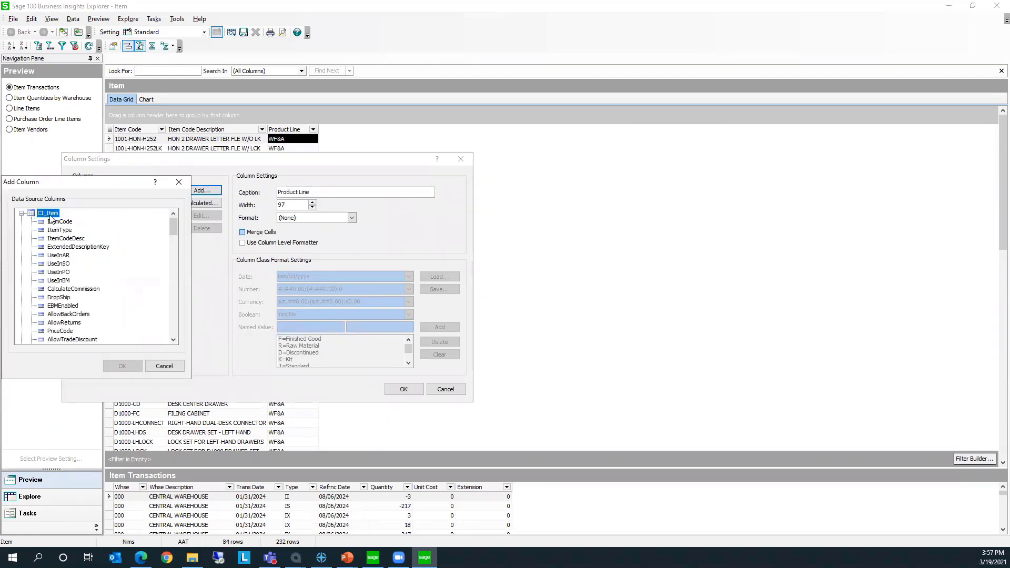
pyautogui.moveTo(175, 226); pyautogui.dragTo(174, 326)
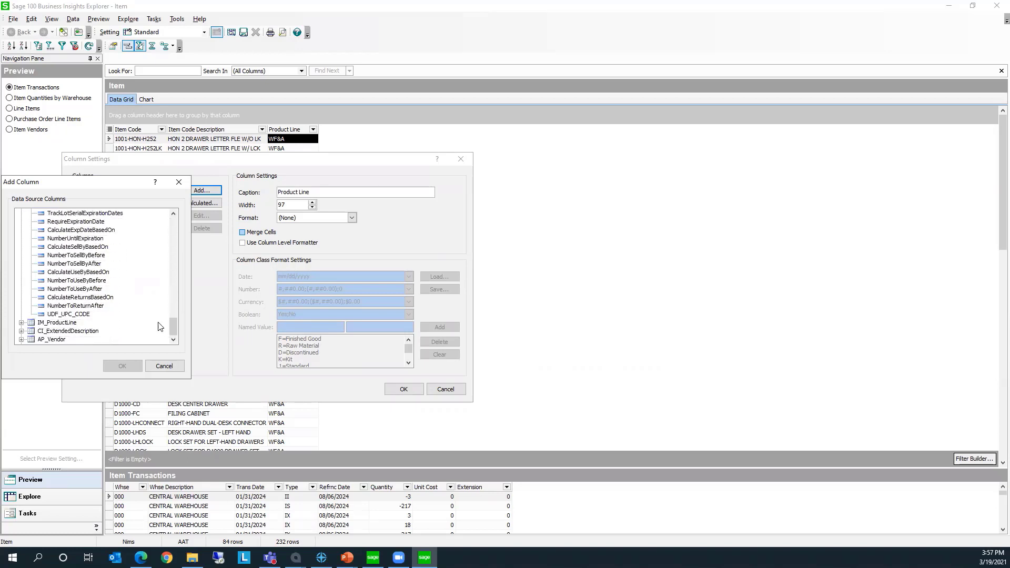
pyautogui.click(89, 314)
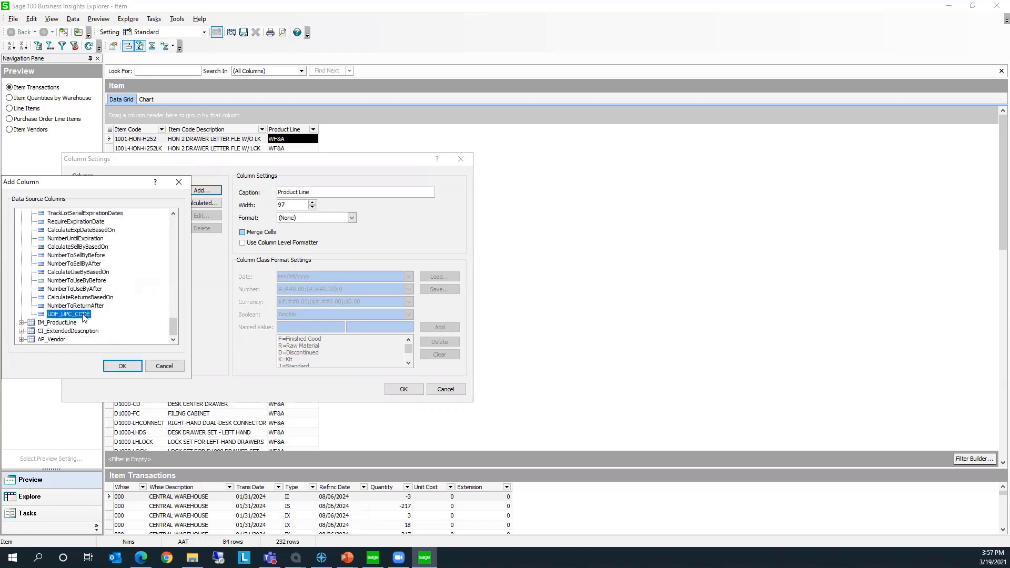
pyautogui.click(127, 366)
pyautogui.click(403, 389)
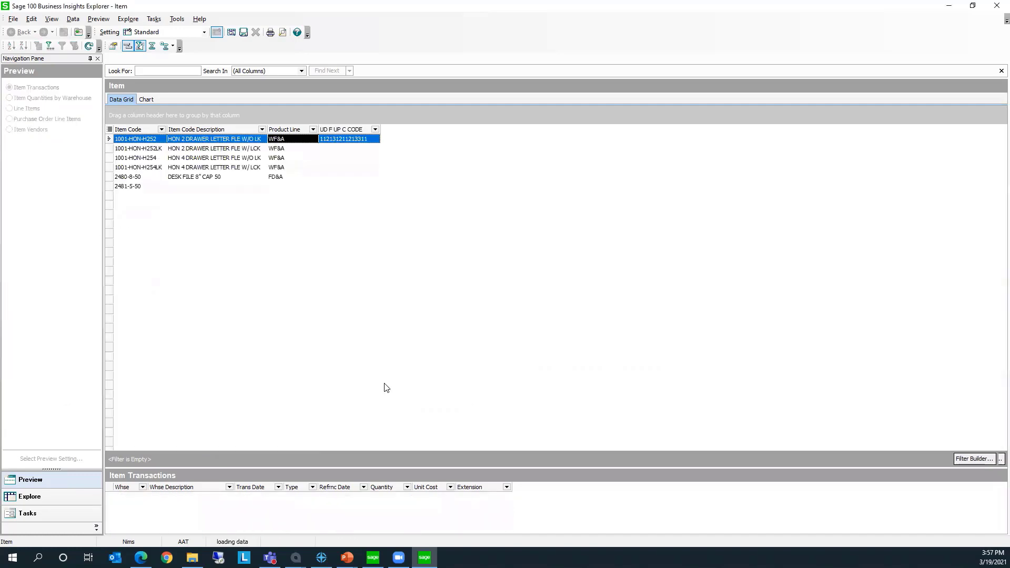